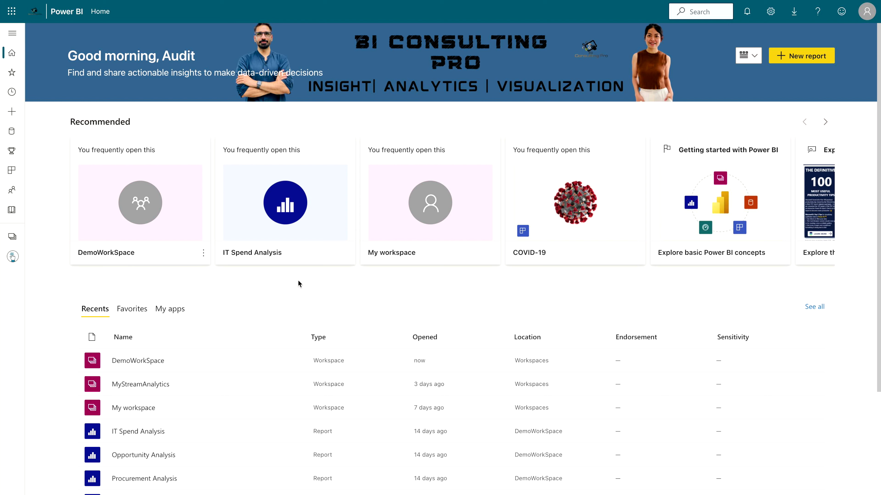
# Open the DemoWorkSpace workspace and start a new dataflow by defining new tables.
pyautogui.click(12, 236)
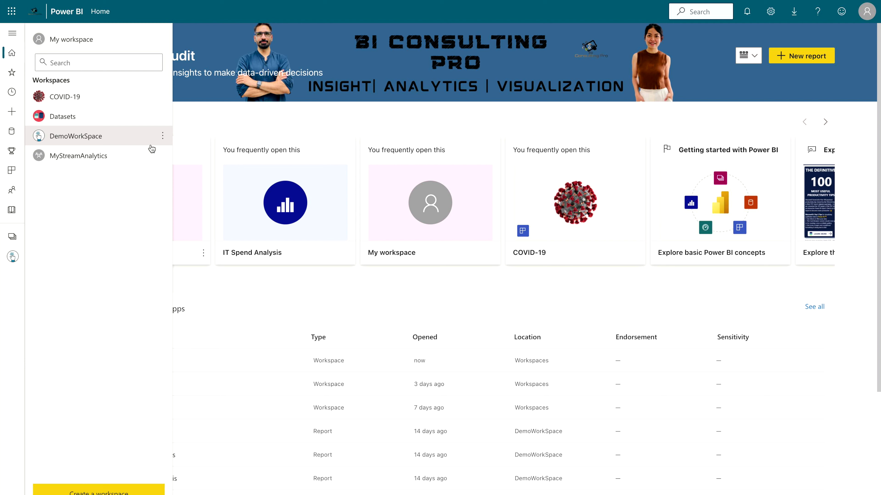
pyautogui.click(104, 137)
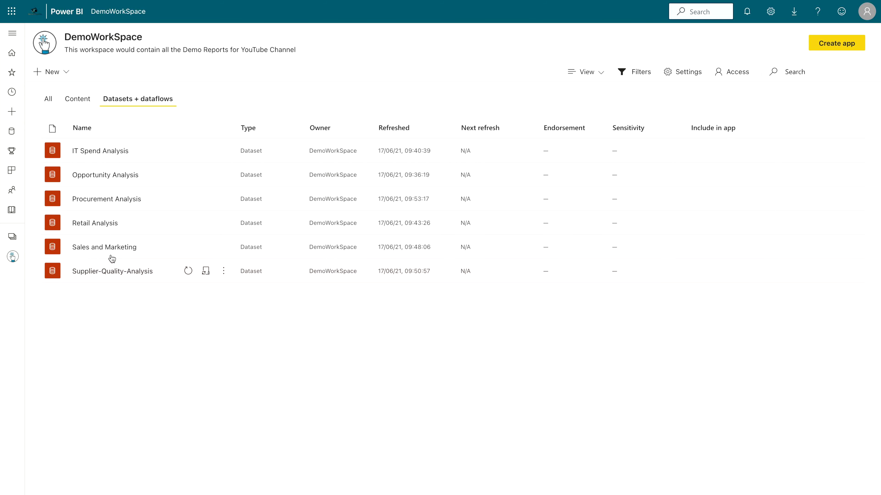
pyautogui.click(66, 72)
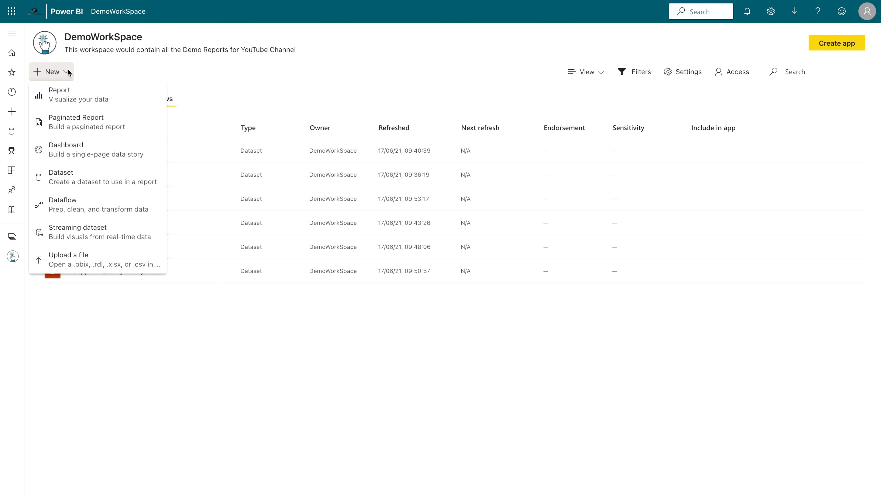
pyautogui.click(60, 205)
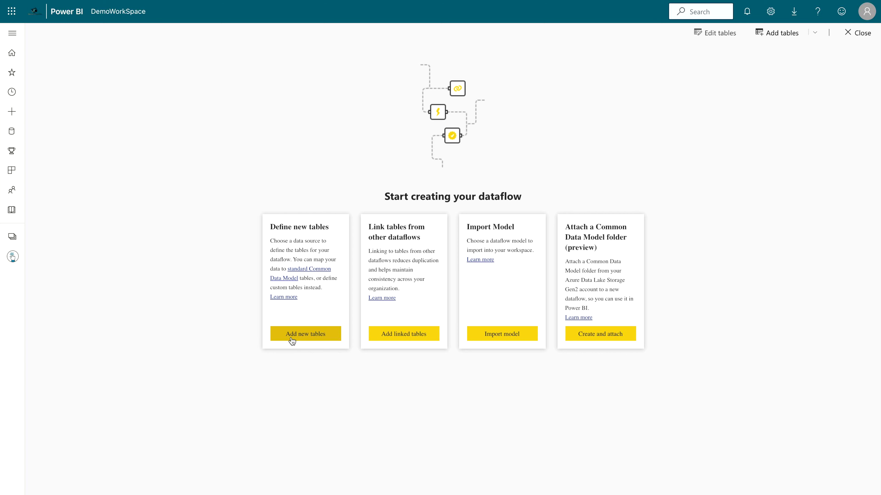
pyautogui.click(293, 339)
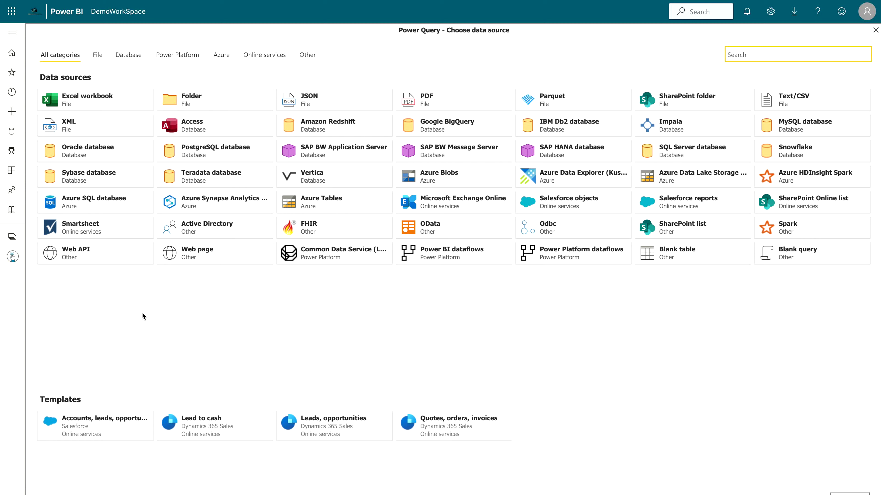
# Examine the data sources offered for files, databases, Power Platform, Azure, online services and other categories.
pyautogui.click(97, 57)
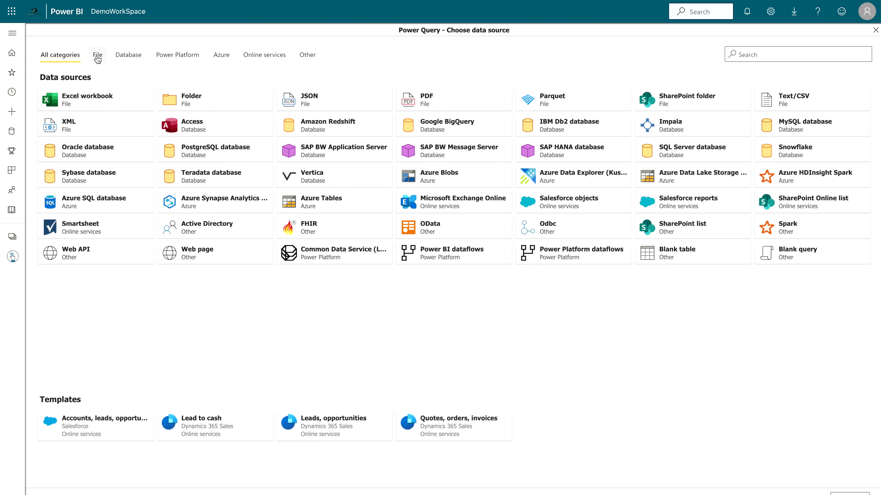
pyautogui.click(127, 59)
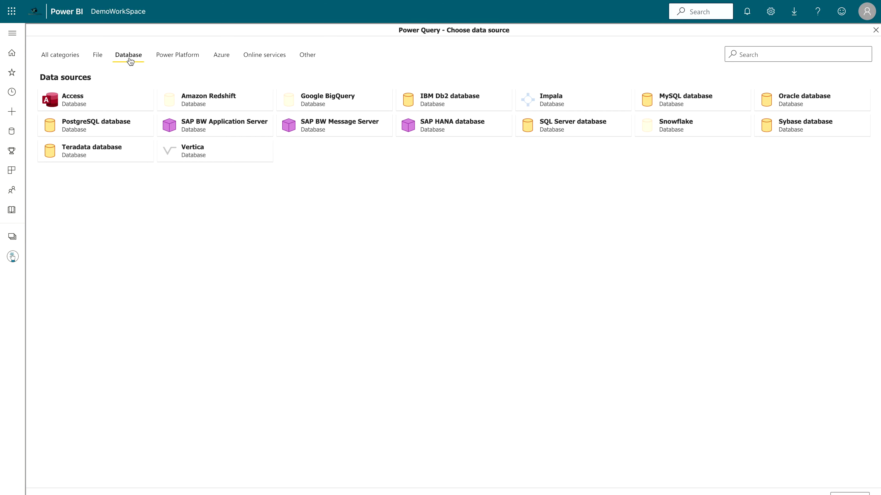
pyautogui.click(169, 59)
pyautogui.click(222, 59)
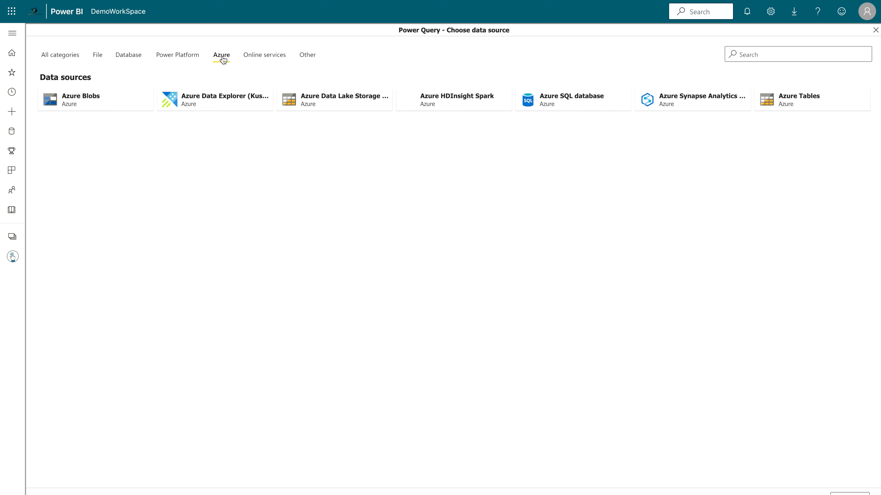
pyautogui.click(253, 56)
pyautogui.click(314, 55)
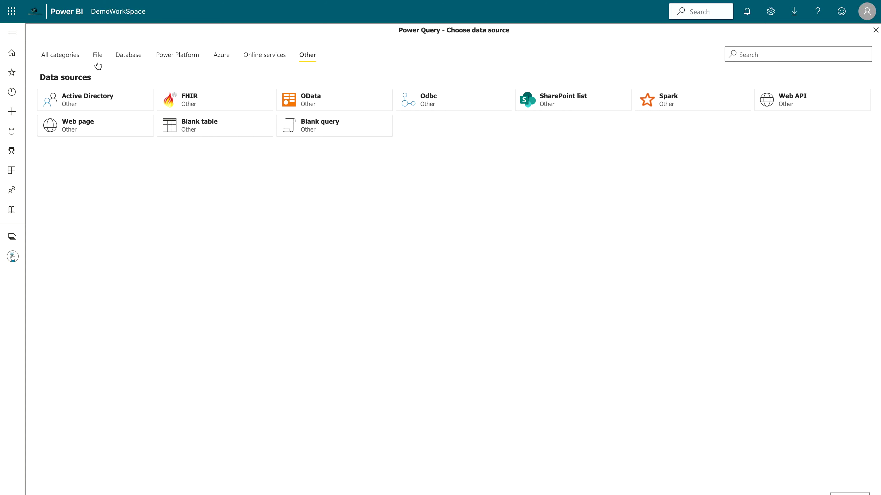
pyautogui.click(66, 58)
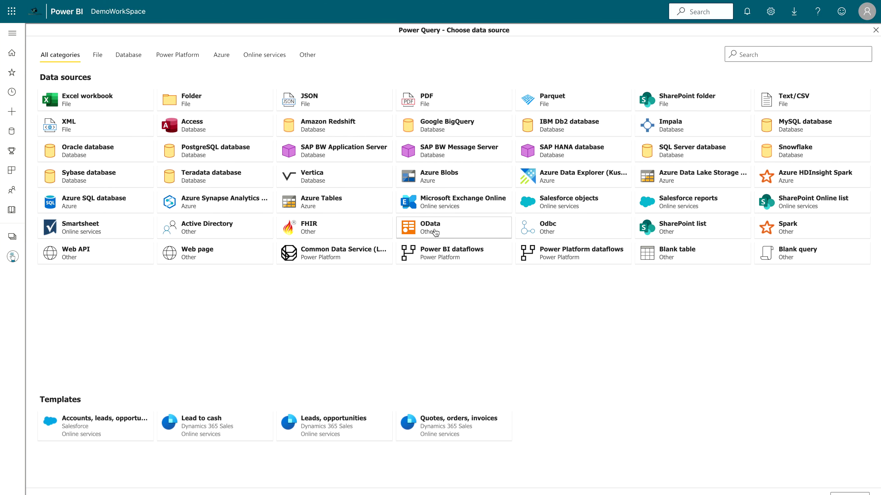
pyautogui.click(307, 55)
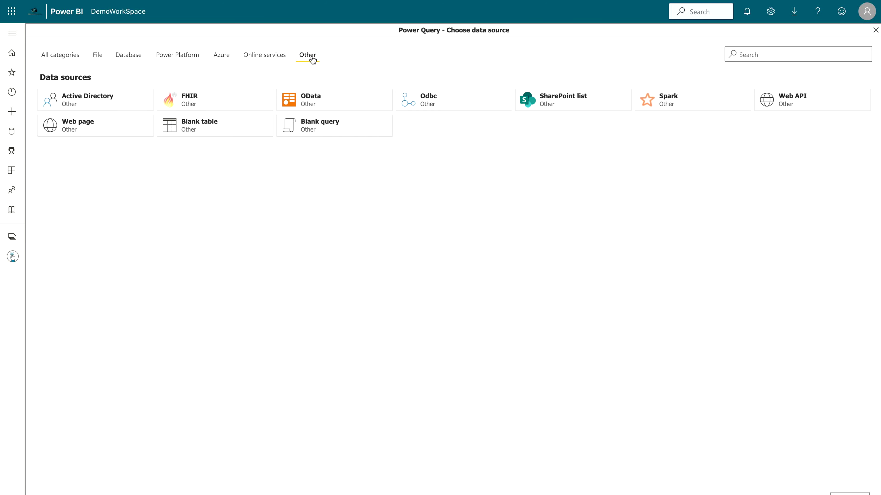
pyautogui.click(305, 106)
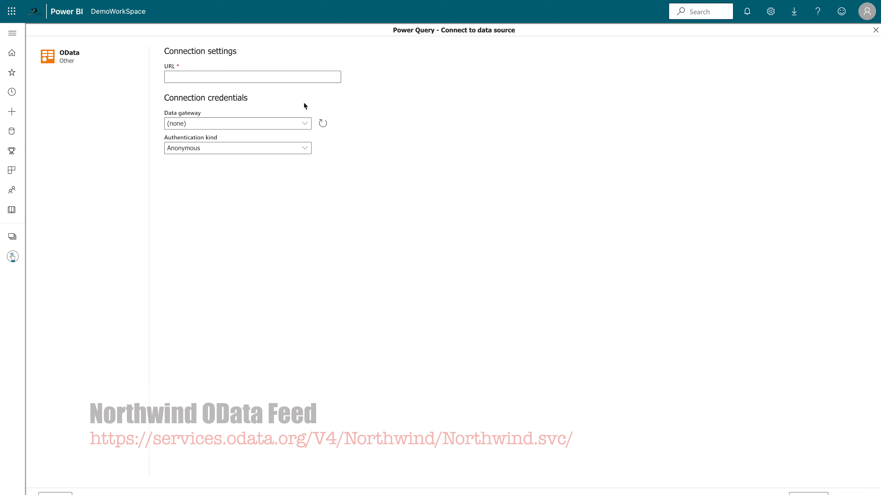
pyautogui.click(290, 76)
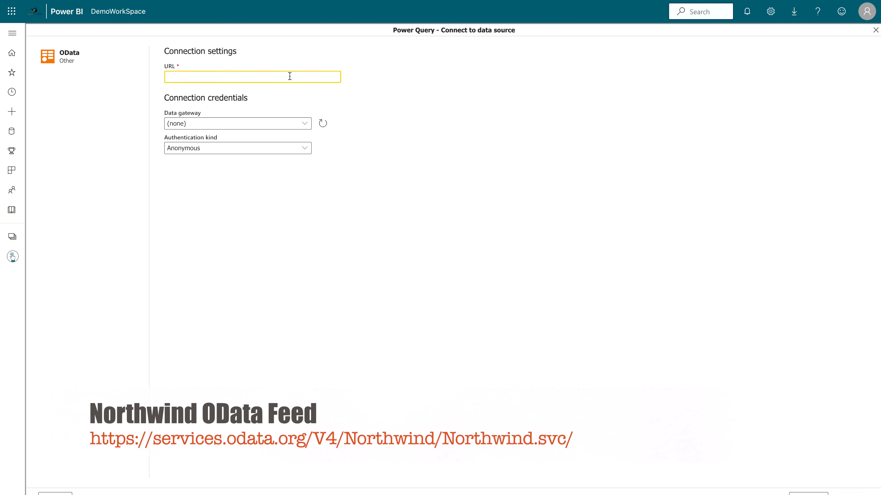
pyautogui.write('https://services.odata.org/V4/Northwind/Northwind.svc/')
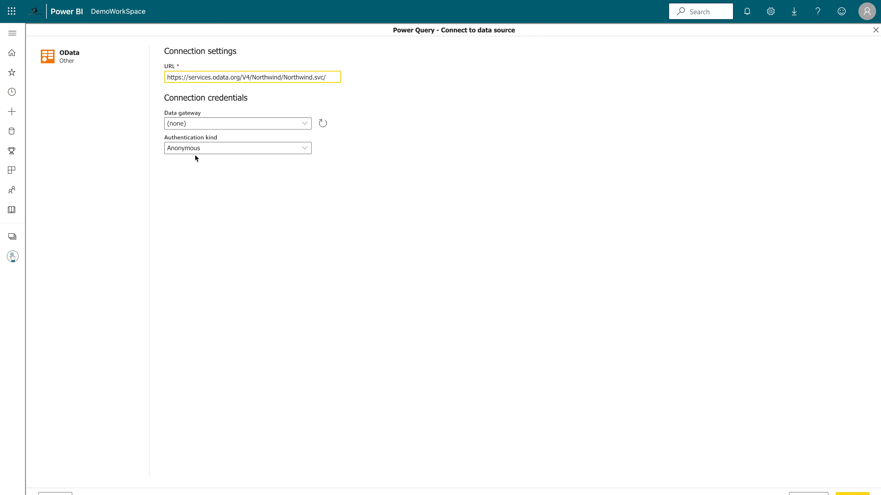
pyautogui.click(214, 153)
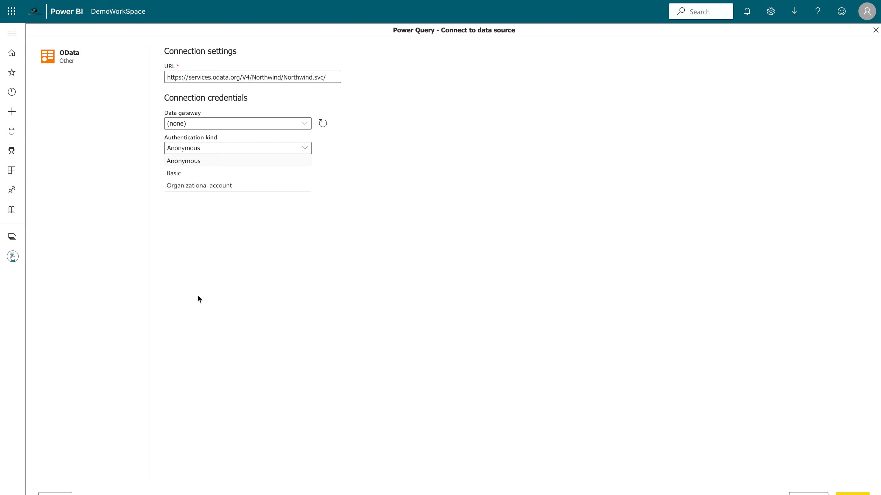
pyautogui.scroll(-1, 244, 143)
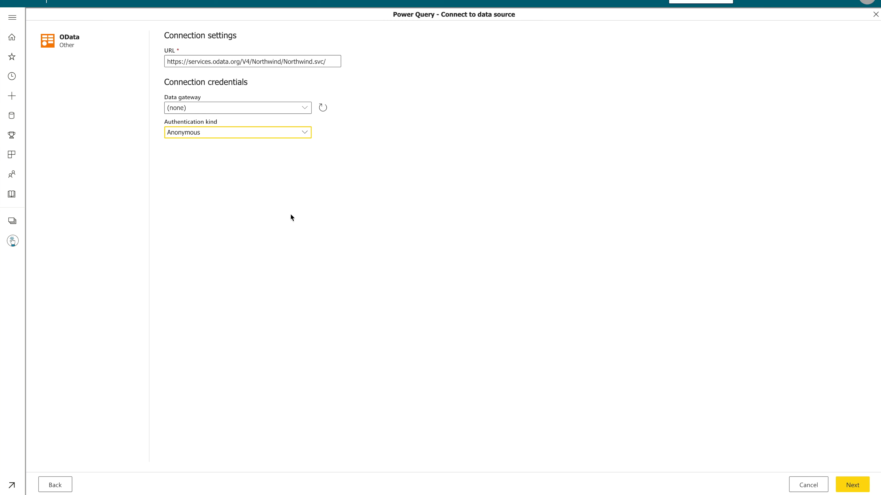
pyautogui.click(848, 484)
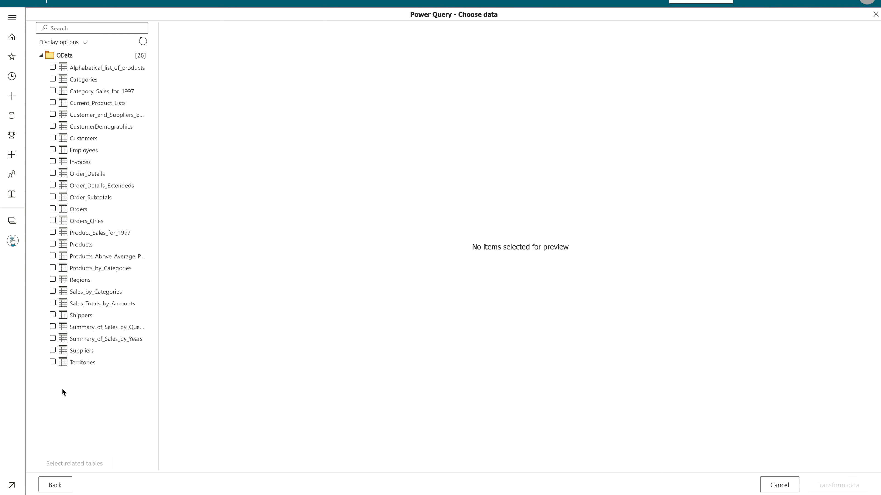
# Choose only the Customers table from the OData feed and open it for data transformation.
pyautogui.click(123, 313)
pyautogui.click(94, 142)
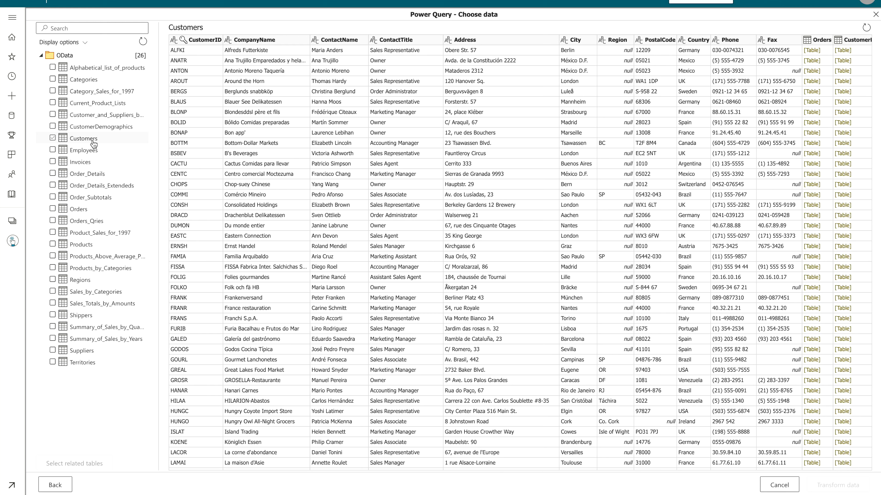
pyautogui.click(52, 126)
pyautogui.click(53, 138)
pyautogui.click(53, 138)
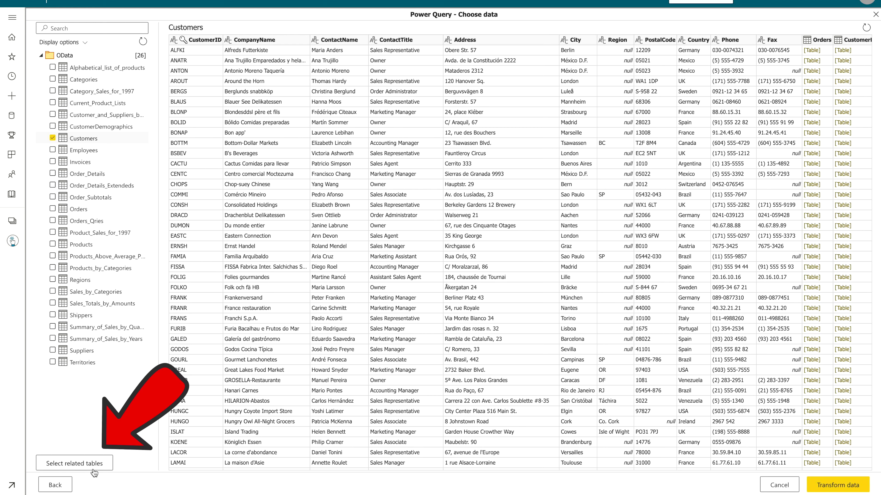
pyautogui.click(100, 468)
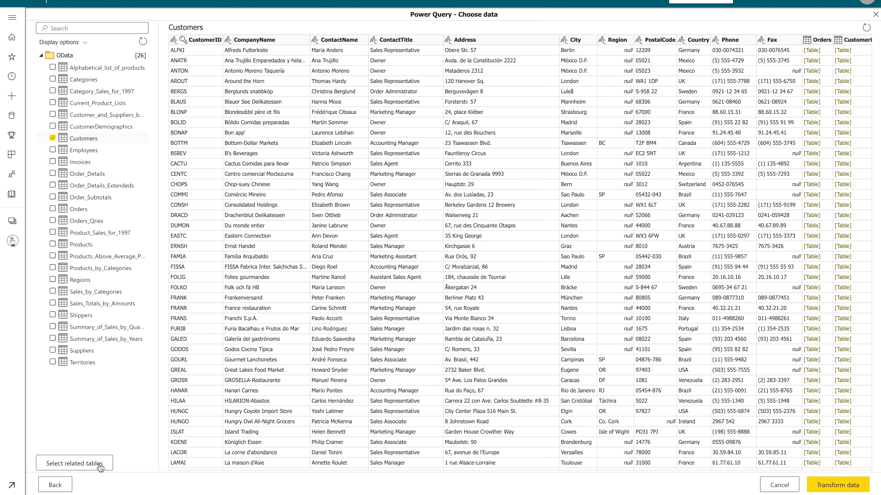
pyautogui.click(100, 468)
pyautogui.click(53, 210)
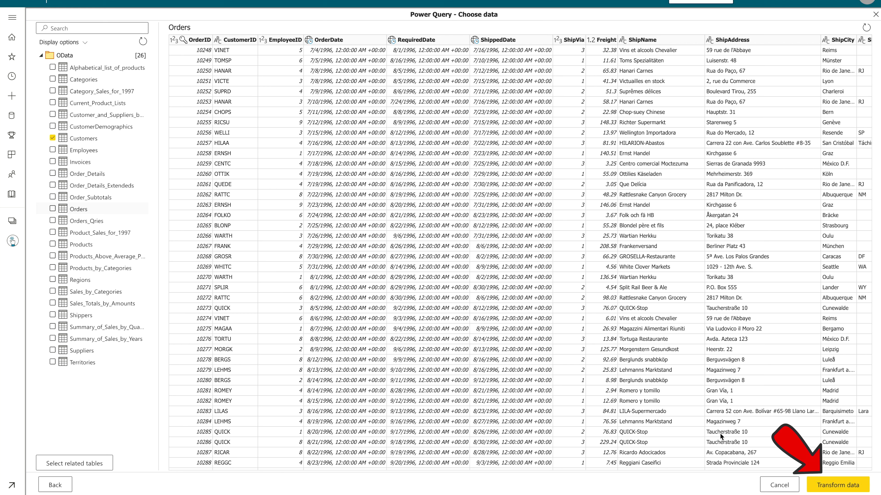
pyautogui.click(837, 485)
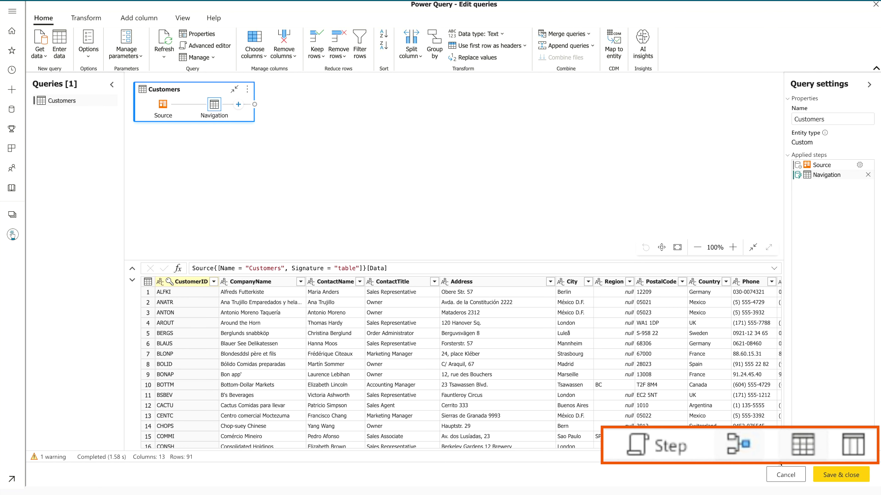
# Review the script display options and try switching the data view and schema view.
pyautogui.click(804, 458)
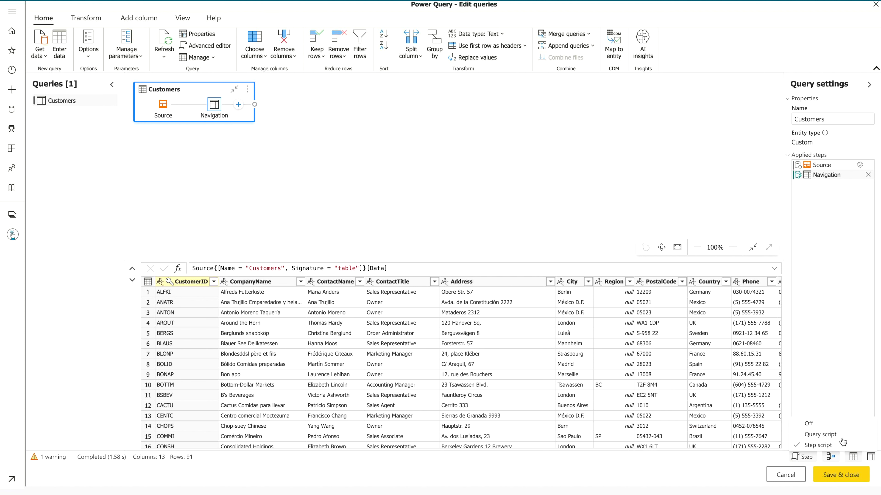
pyautogui.click(682, 469)
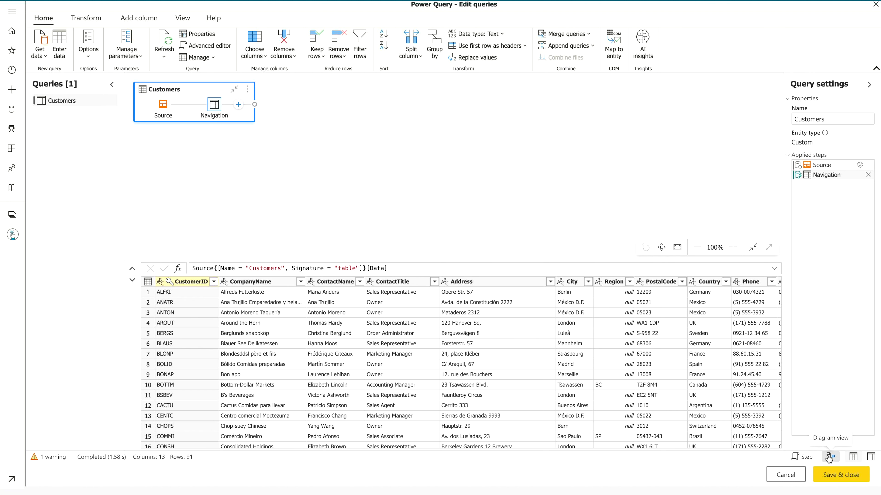
pyautogui.click(854, 464)
pyautogui.click(853, 463)
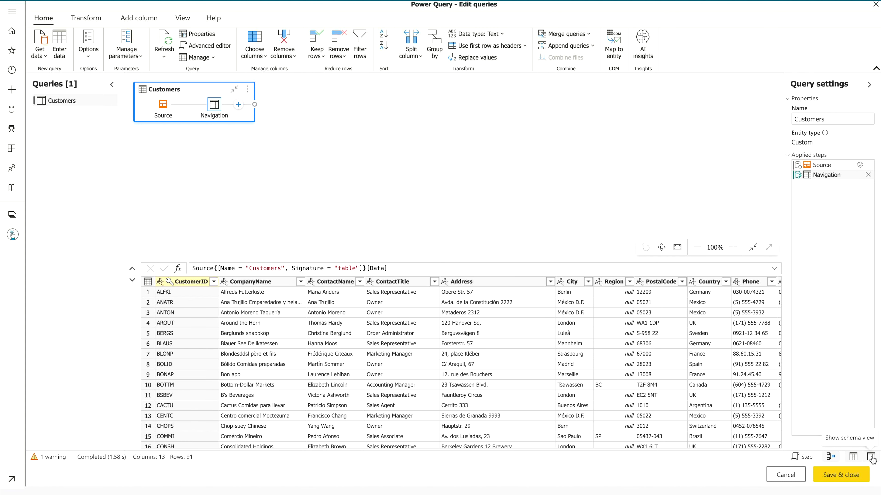
pyautogui.click(871, 458)
pyautogui.click(871, 458)
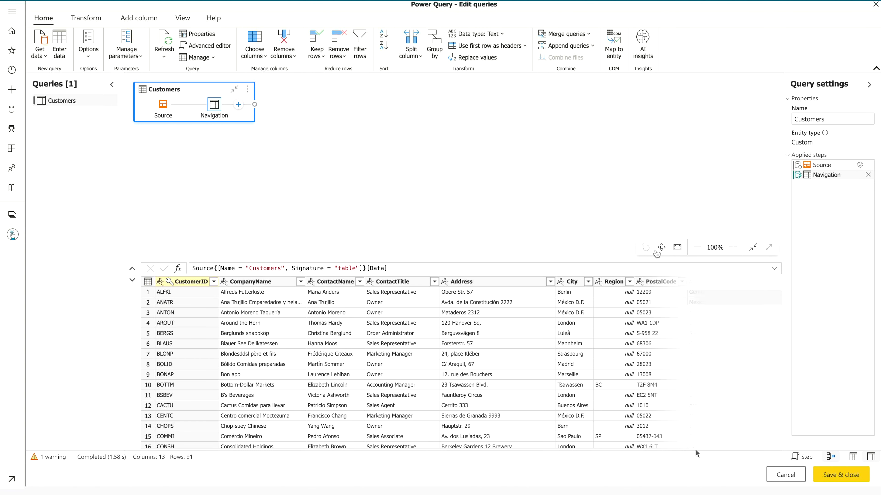
# Maximize and restore the query diagram, and collapse and re-expand all queries in it.
pyautogui.click(676, 253)
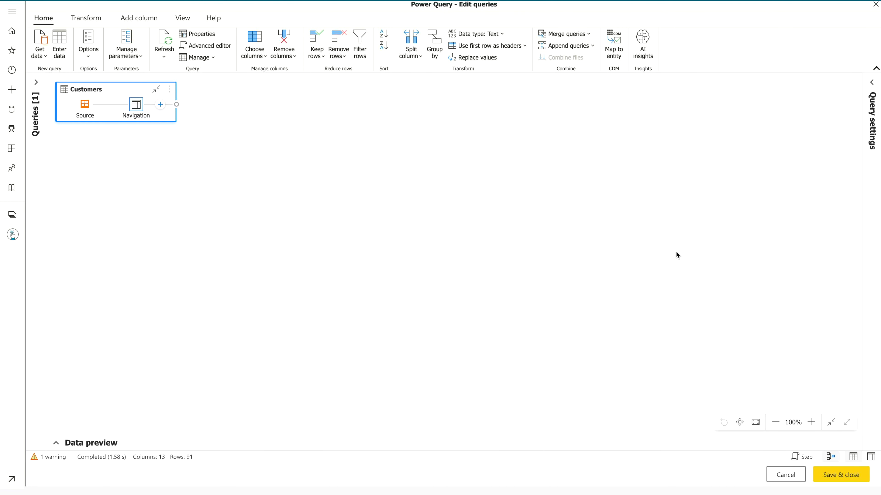
pyautogui.click(755, 422)
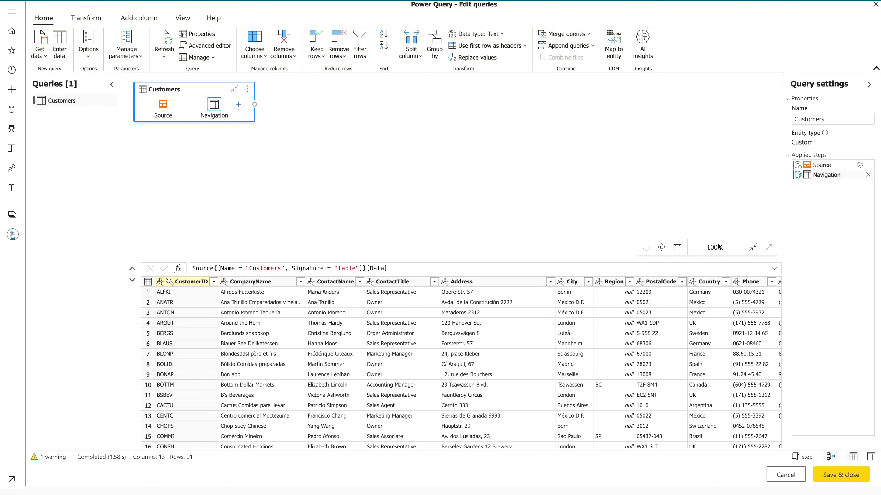
pyautogui.click(754, 248)
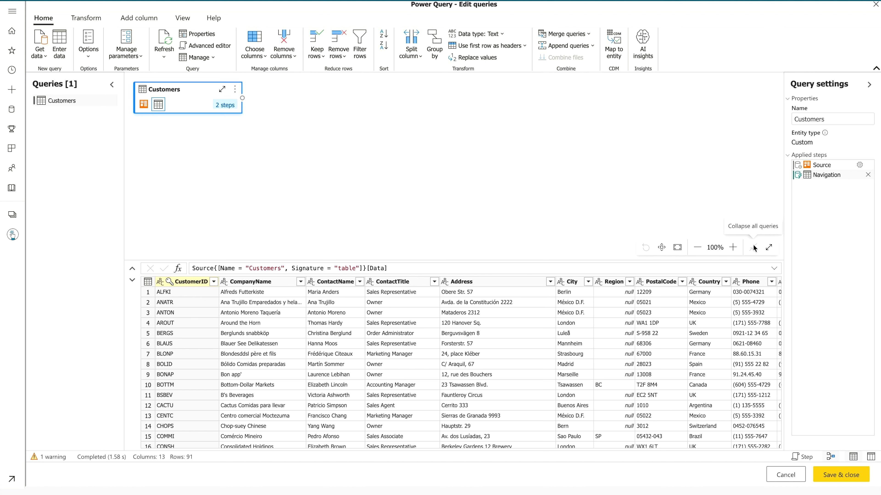
pyautogui.click(768, 247)
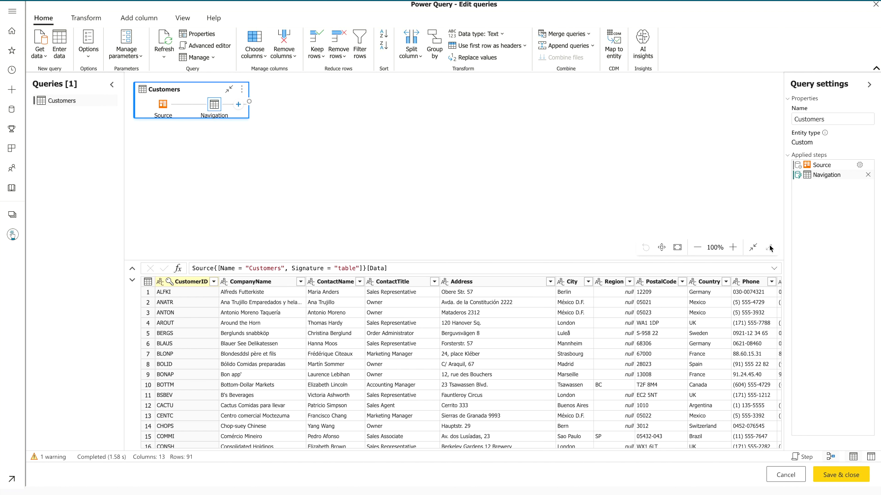
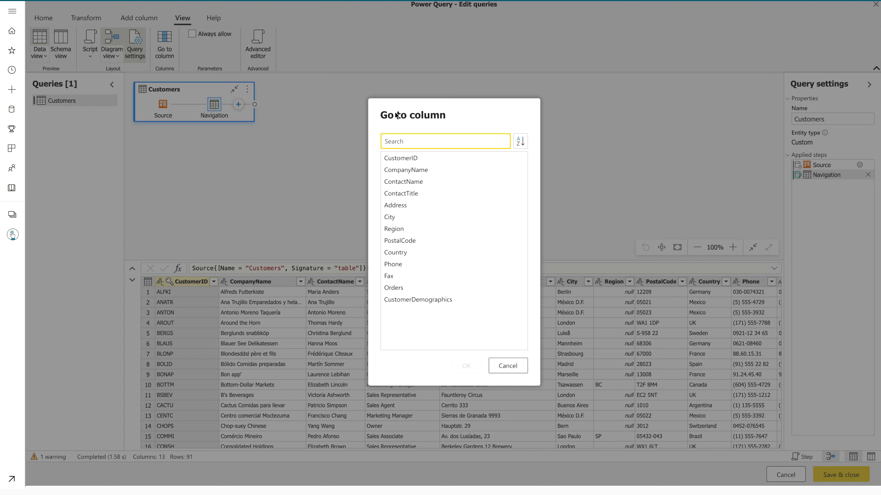
# Dismiss the Go to column dialog and switch the query settings display off and back on.
pyautogui.click(516, 370)
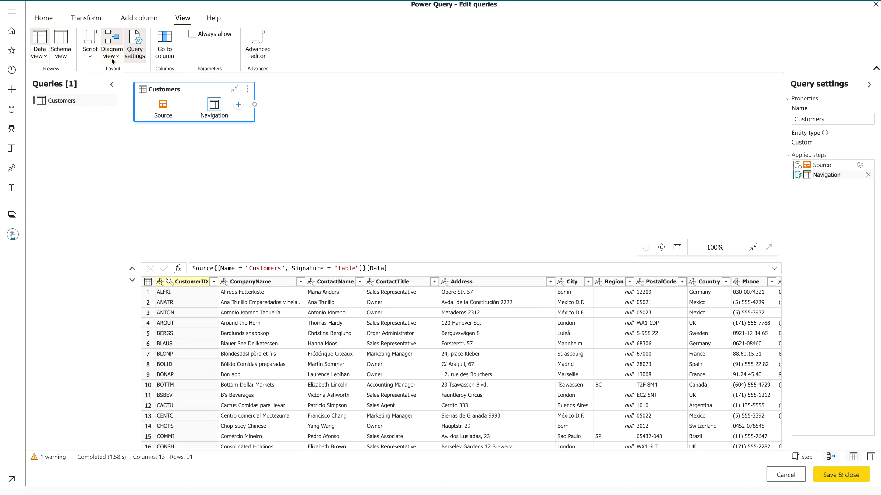
pyautogui.click(135, 54)
pyautogui.click(135, 53)
pyautogui.click(871, 87)
# Review the display options for the diagram view and the script.
pyautogui.click(114, 60)
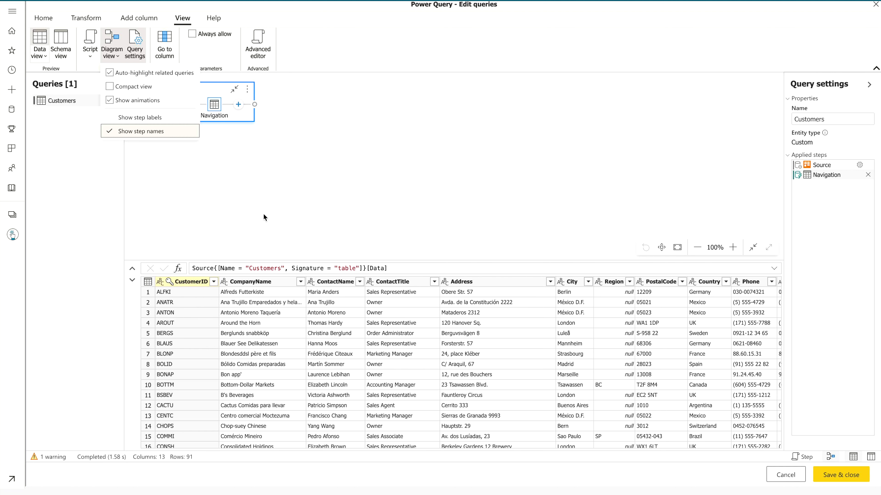
pyautogui.click(261, 225)
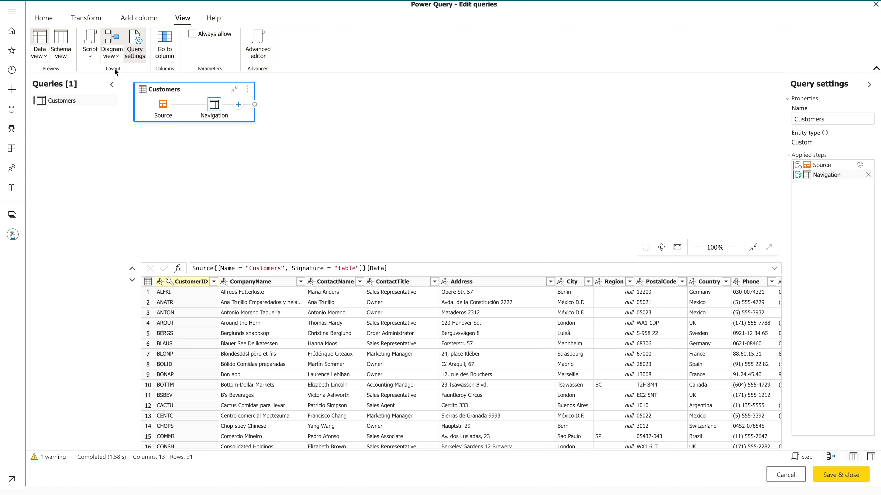
pyautogui.click(93, 54)
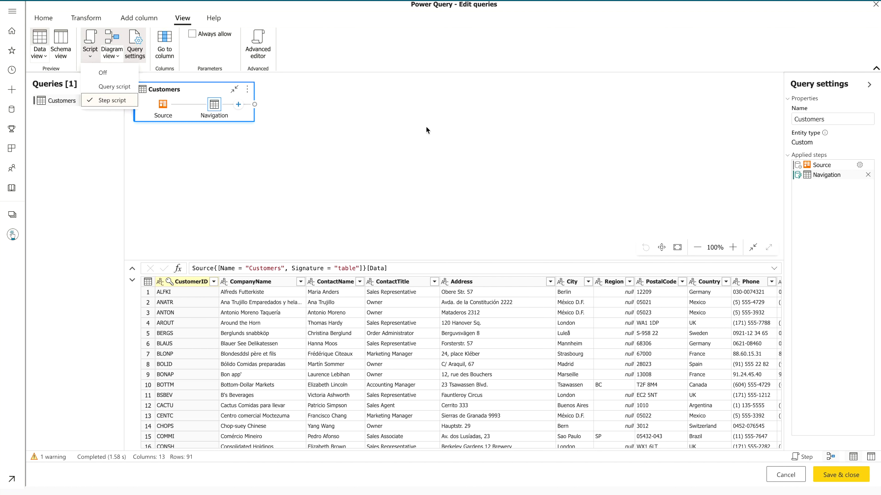
# Dismiss the script display options, switch the Customers preview to schema view, and return it to data view.
pyautogui.click(488, 243)
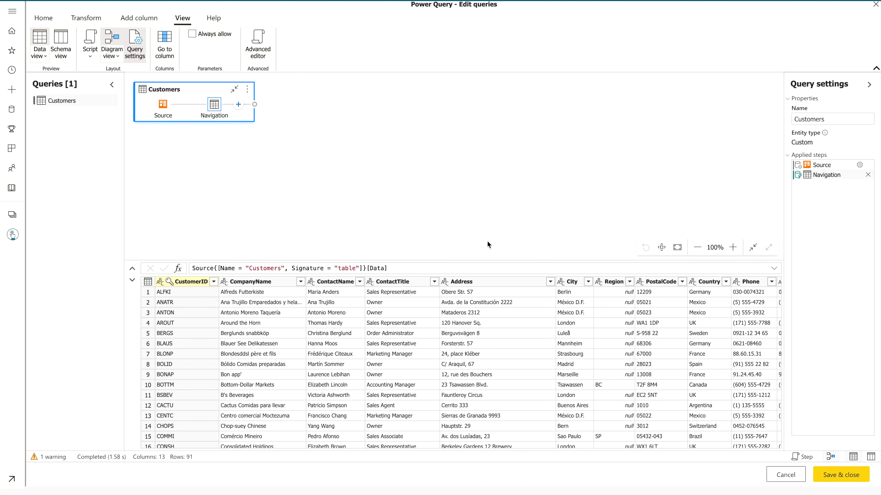
pyautogui.click(60, 43)
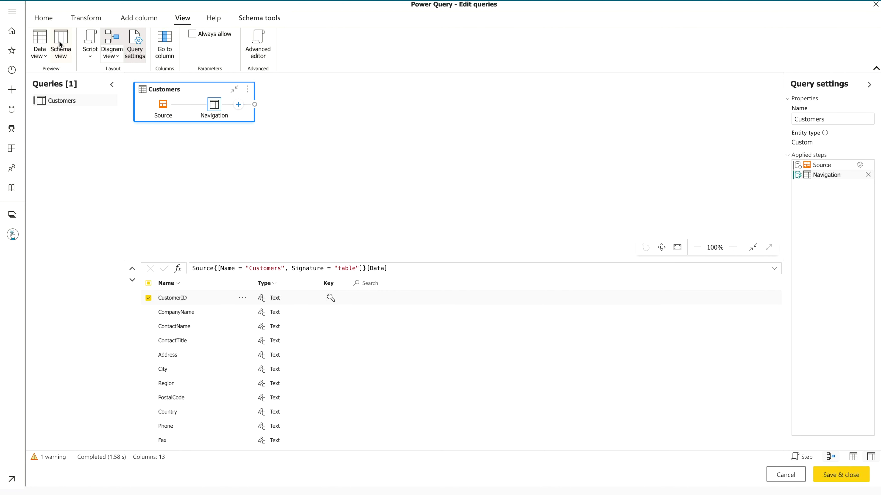
pyautogui.click(61, 43)
pyautogui.click(43, 57)
pyautogui.click(459, 197)
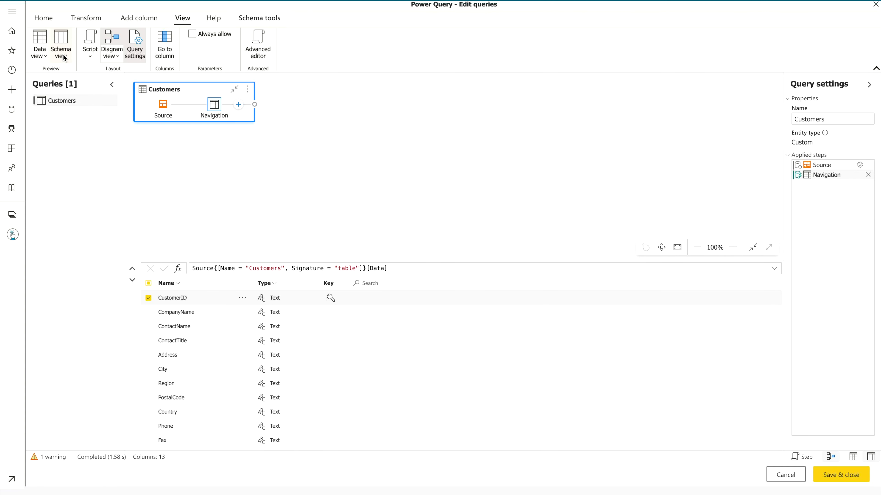
pyautogui.click(33, 35)
# Try the monospaced font and whitespace display options on the Customers data preview.
pyautogui.click(45, 57)
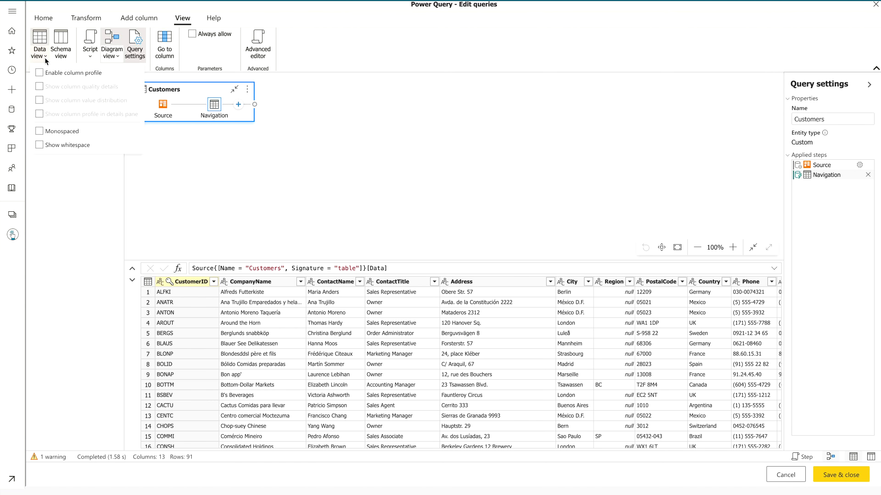
pyautogui.click(79, 133)
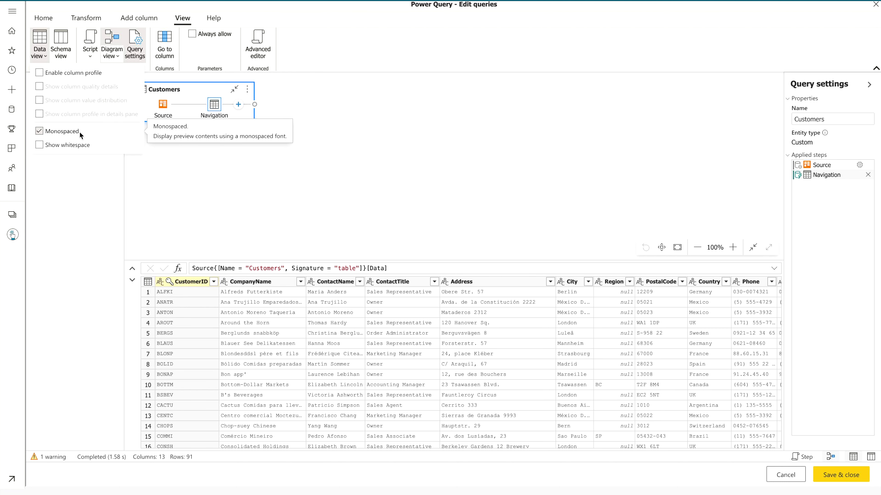
pyautogui.click(79, 132)
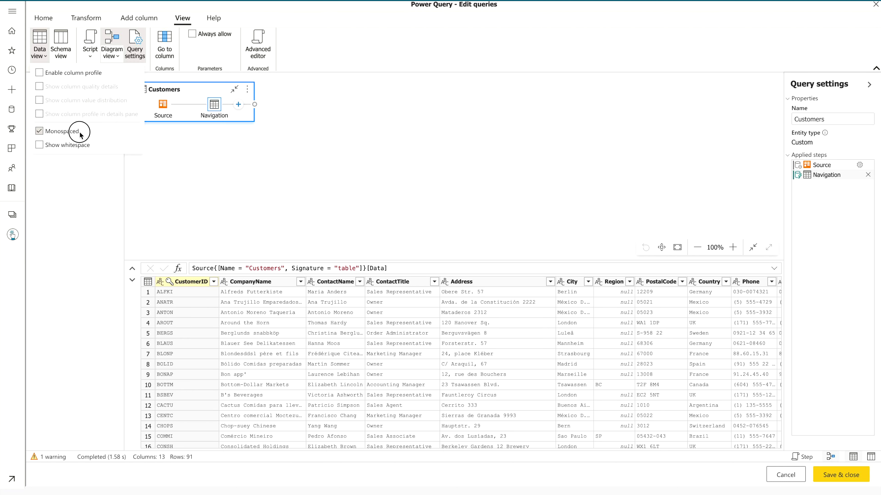
pyautogui.click(54, 147)
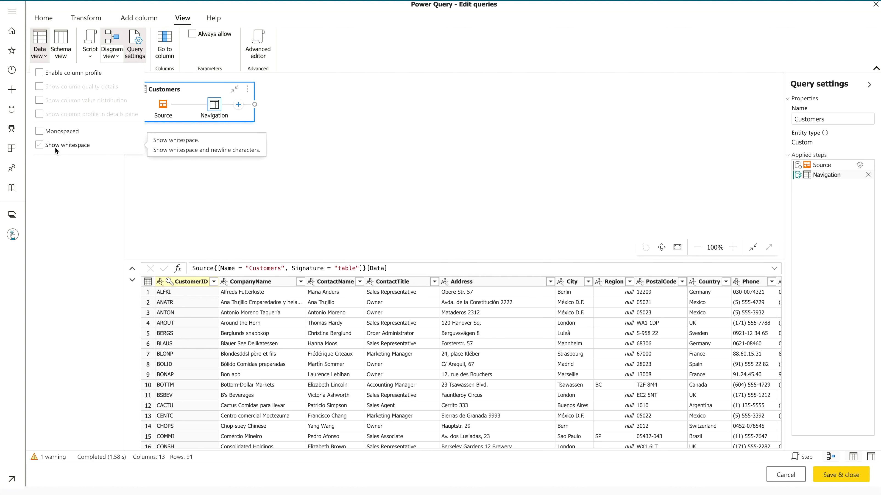
# Enable column profiling with quality details, value distribution and the column profile in the details pane.
pyautogui.click(41, 77)
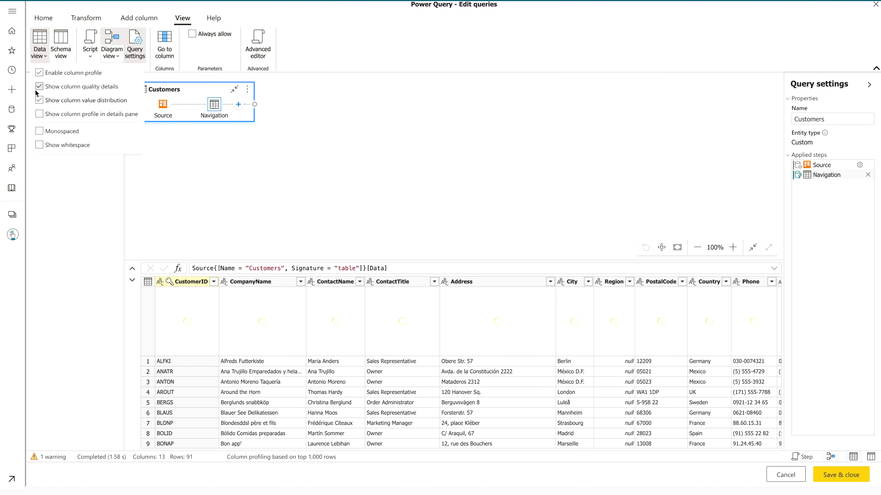
pyautogui.click(39, 114)
pyautogui.click(392, 171)
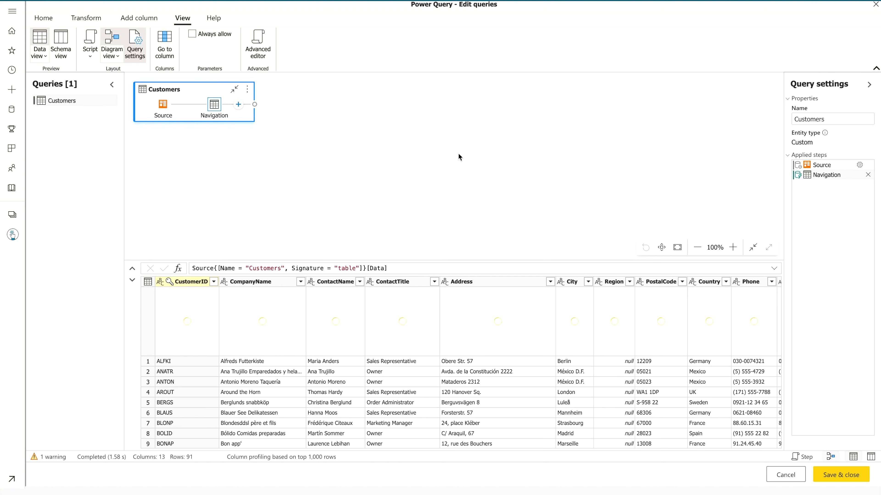
# Review the commands available for adding columns, transforming data and managing the Customers query.
pyautogui.click(141, 24)
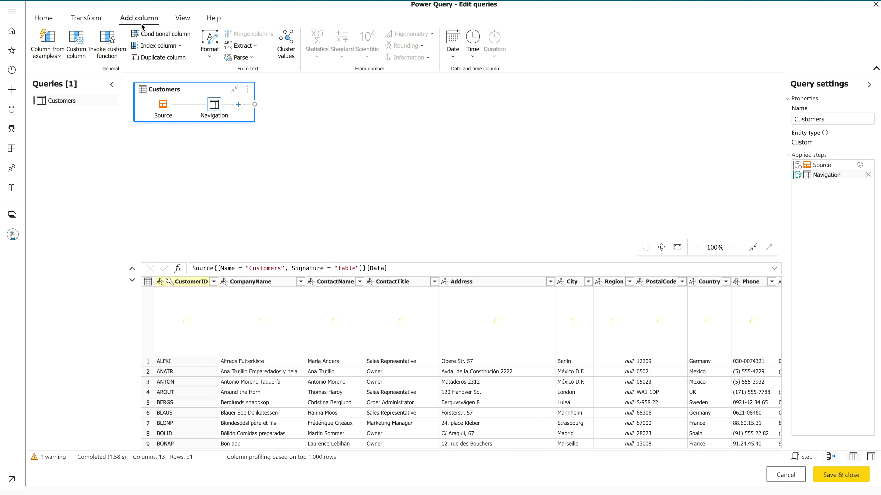
pyautogui.click(86, 18)
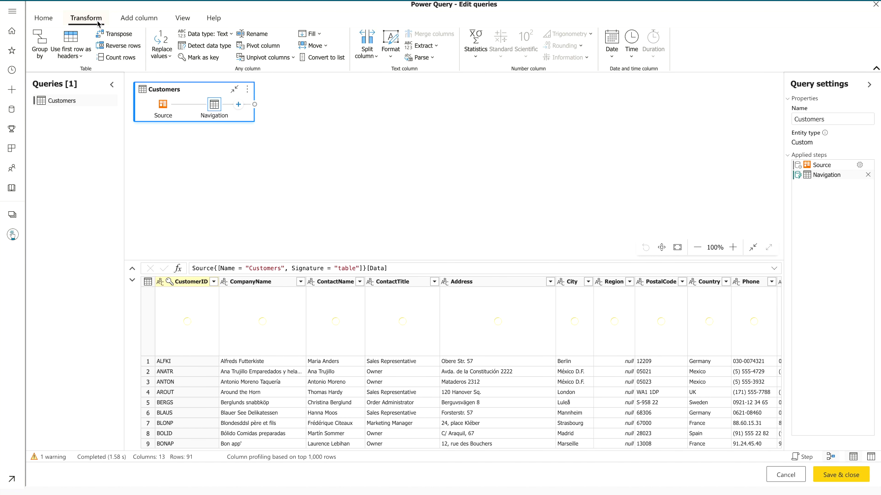
pyautogui.click(52, 18)
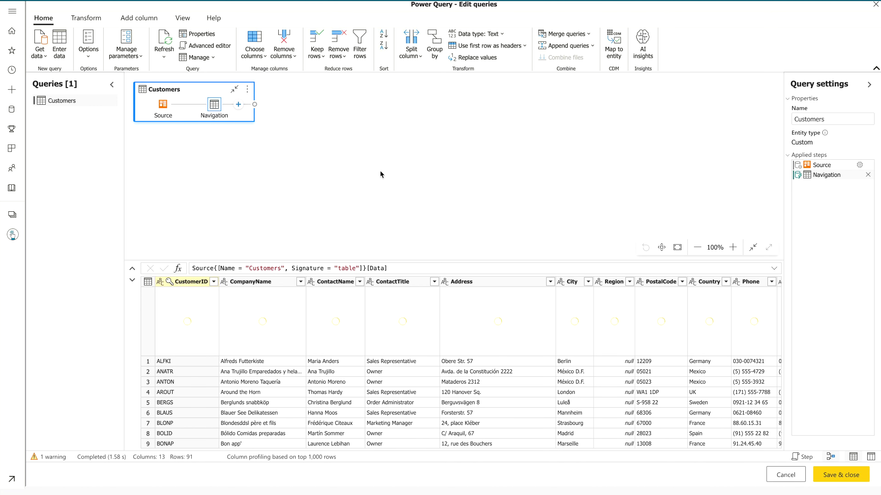
pyautogui.click(248, 90)
# Remove the Orders and CustomerDemographics columns from the Customers query by adding a step in the diagram.
pyautogui.hscroll(5, 521, 375)
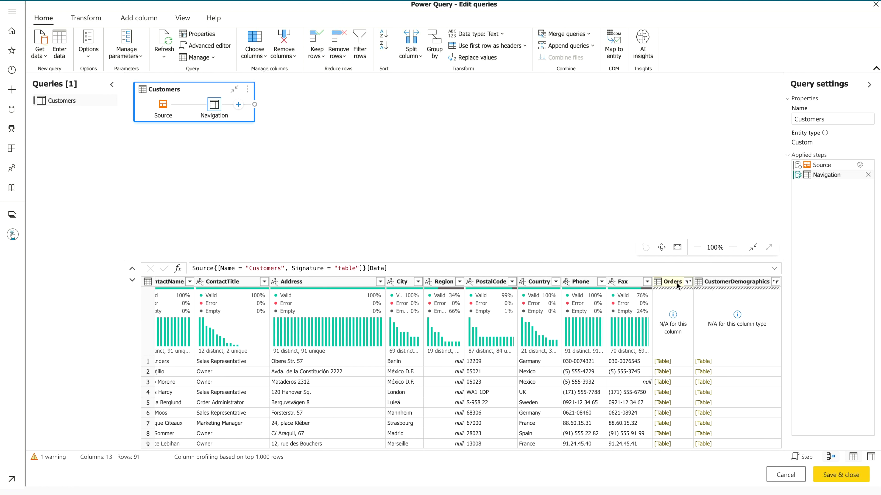
pyautogui.click(673, 282)
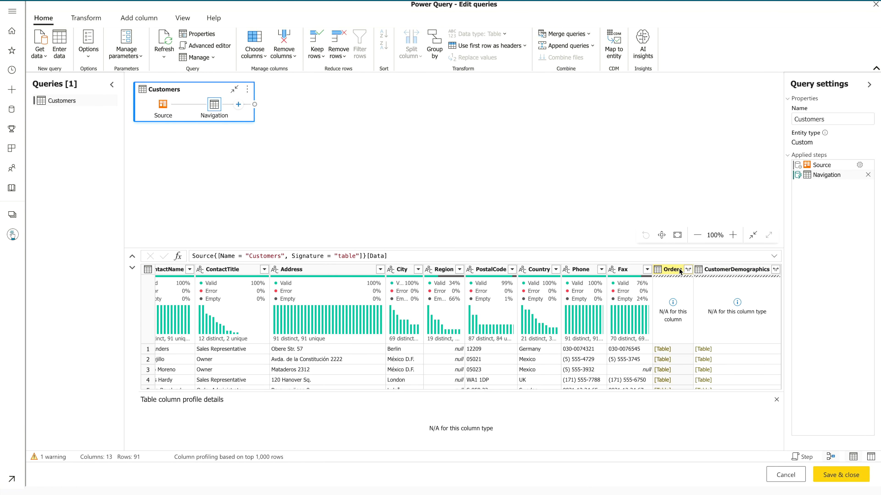
pyautogui.click(729, 271)
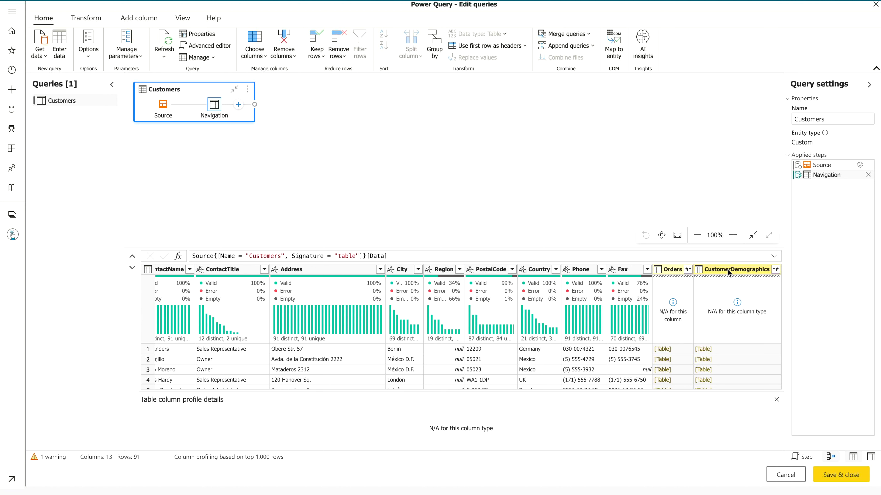
pyautogui.click(239, 104)
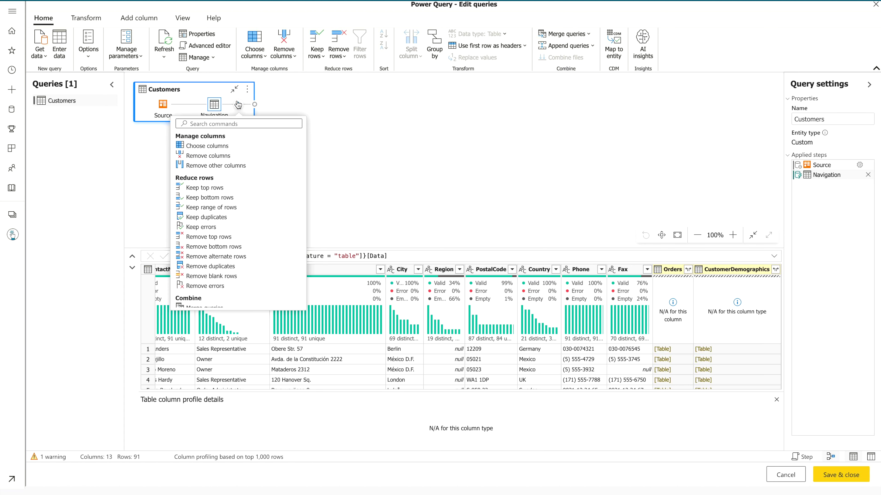
pyautogui.click(226, 157)
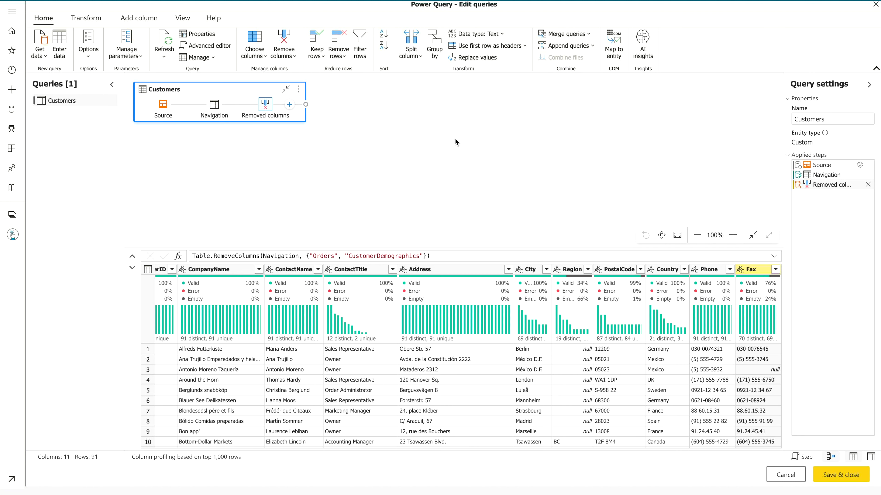
# Add a Group by step to the Customers query, grouping by Country with a Count rows column named Customer.
pyautogui.click(289, 105)
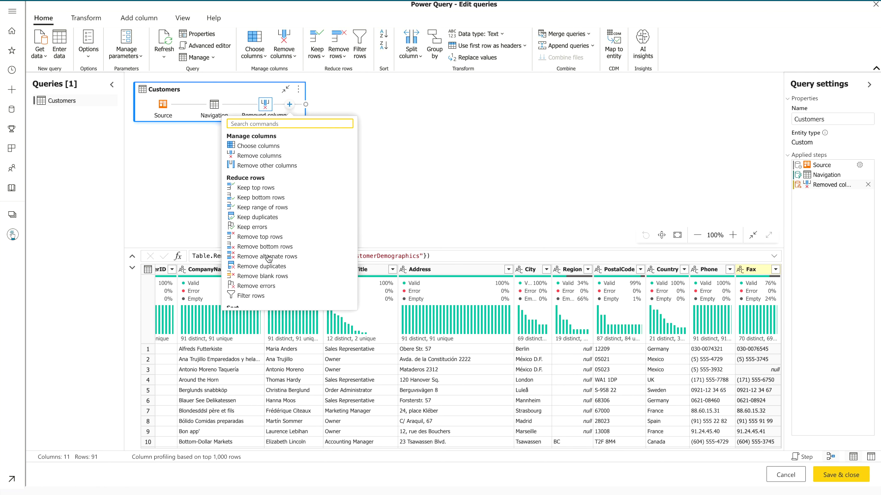
pyautogui.scroll(-4, 287, 245)
pyautogui.scroll(-5, 287, 245)
pyautogui.scroll(10, 287, 245)
pyautogui.write('group')
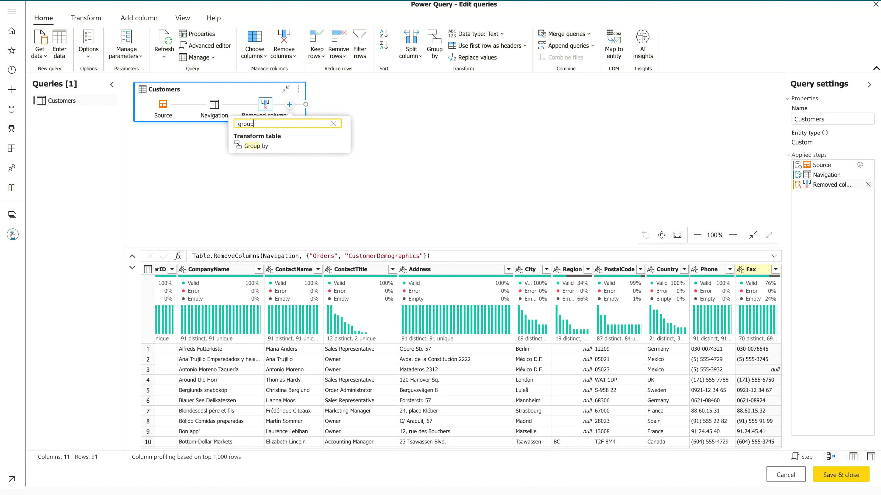
pyautogui.click(250, 150)
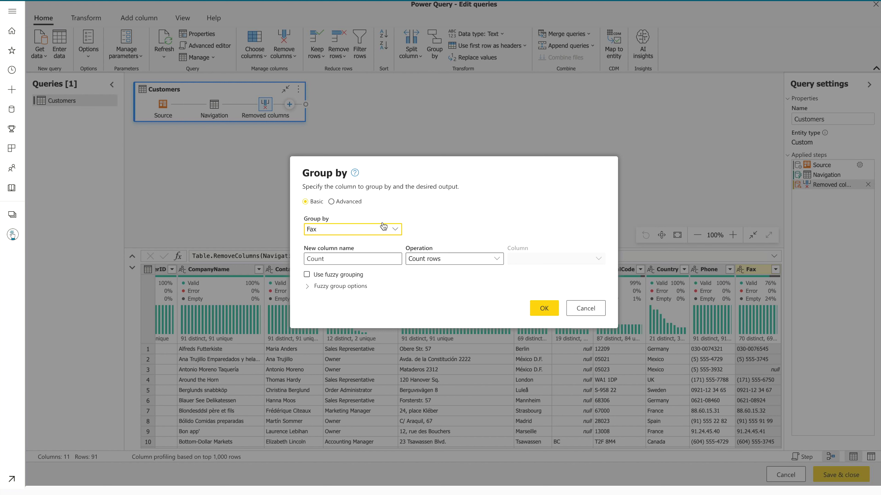
pyautogui.click(394, 229)
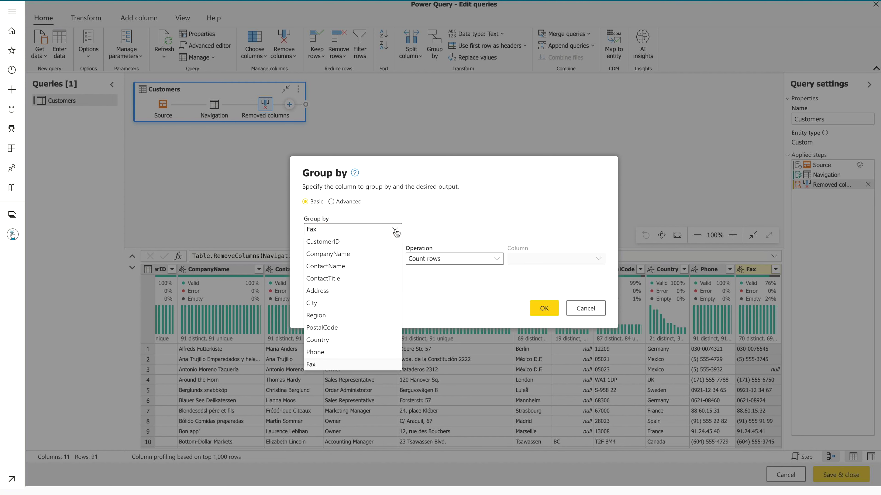
pyautogui.click(330, 340)
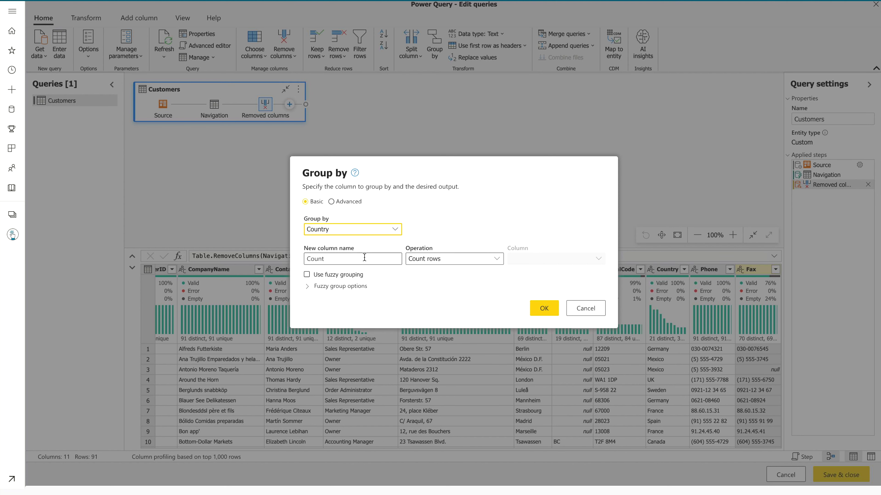
pyautogui.press('Tab')
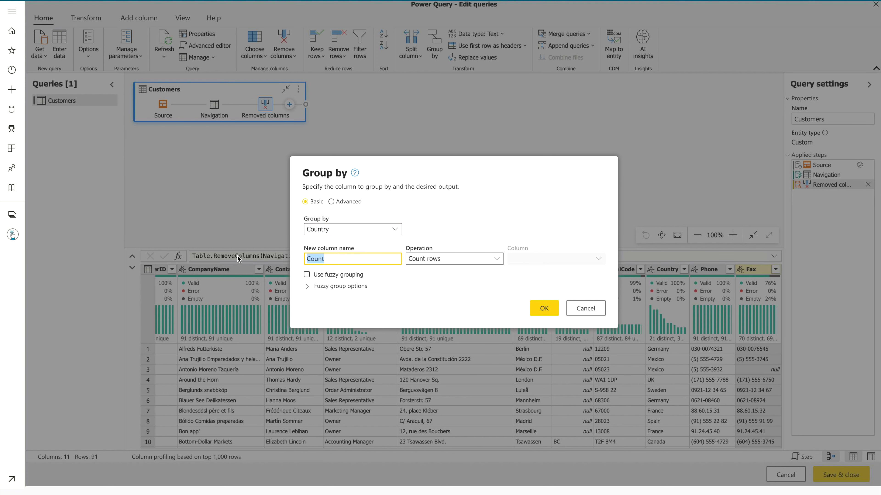
pyautogui.write('Customer')
pyautogui.click(488, 259)
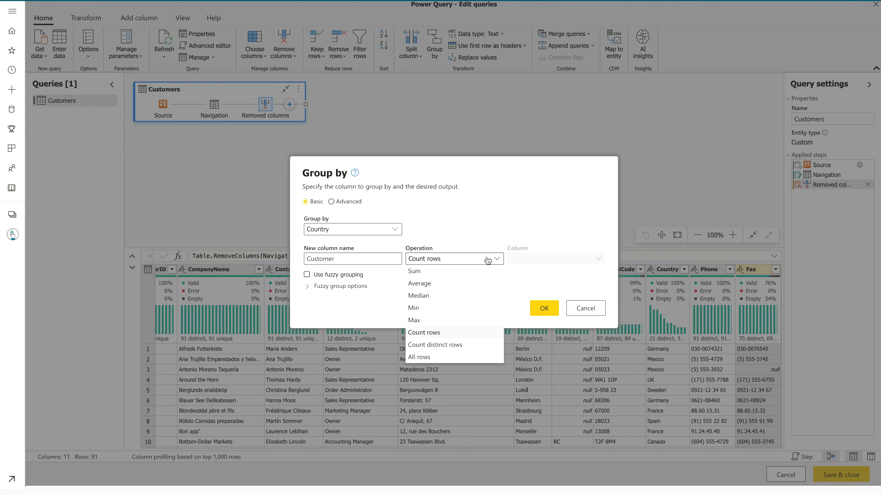
pyautogui.press('Escape')
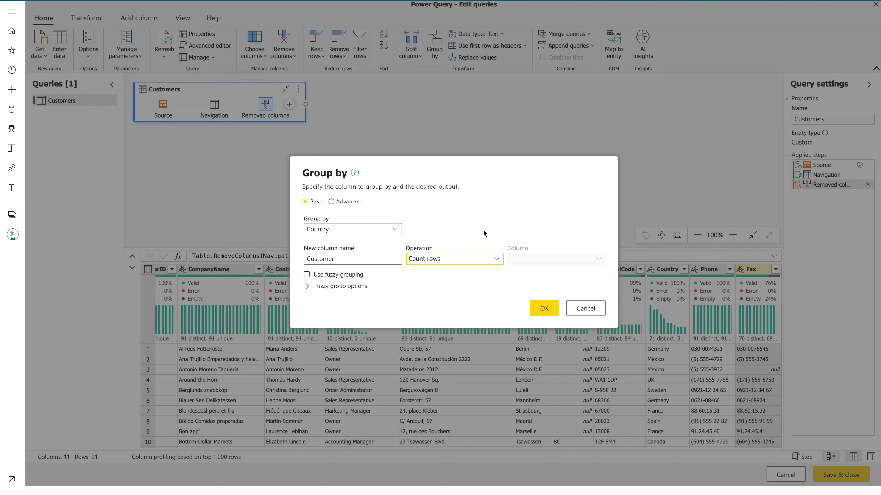
pyautogui.click(552, 316)
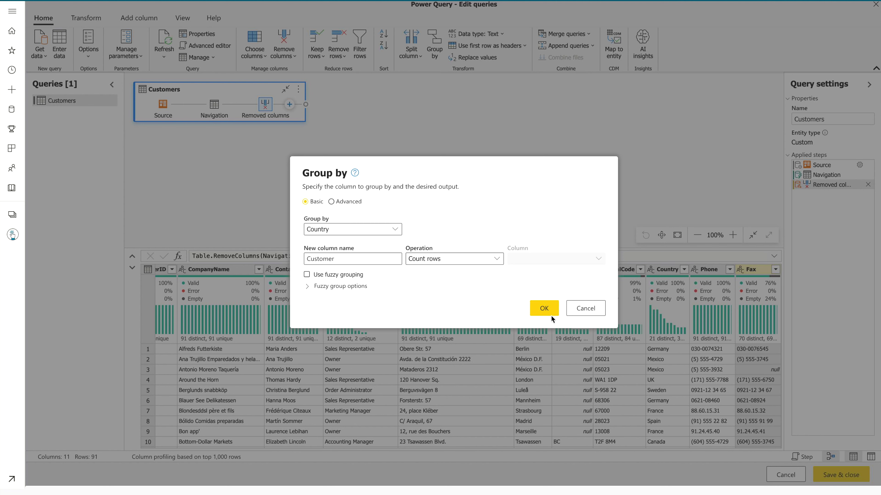
pyautogui.click(551, 315)
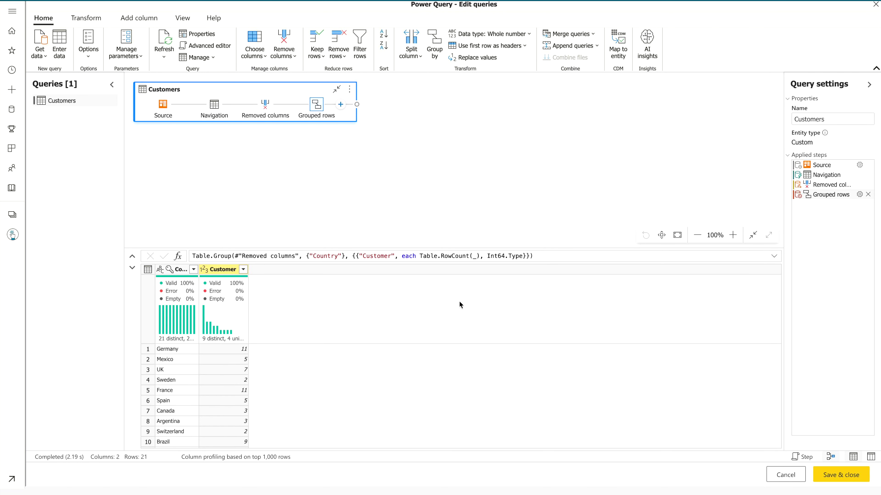
# Look through the grouped country rows and turn off column profiling for the data preview.
pyautogui.scroll(-4, 203, 394)
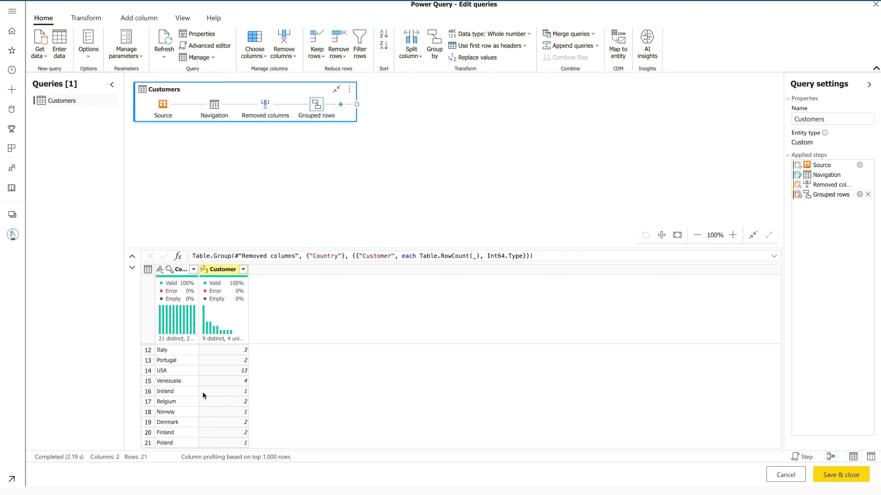
pyautogui.scroll(4, 203, 393)
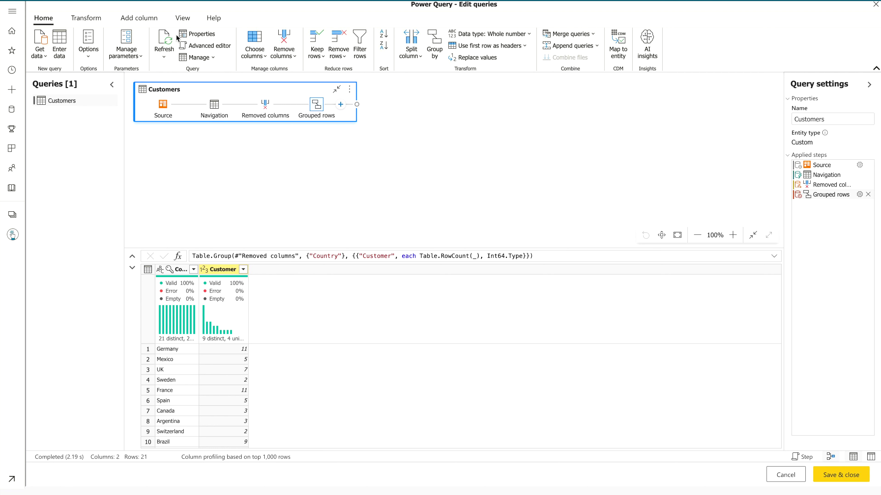
pyautogui.click(189, 21)
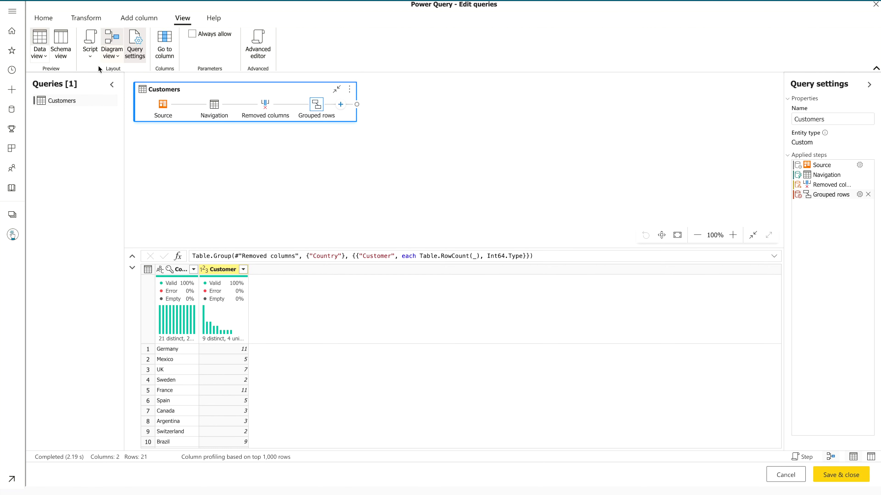
pyautogui.click(39, 59)
pyautogui.click(40, 73)
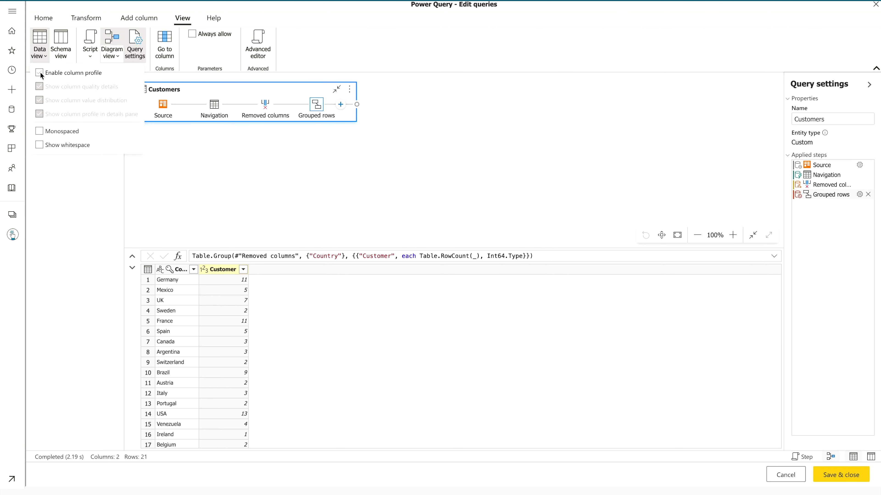
pyautogui.click(315, 333)
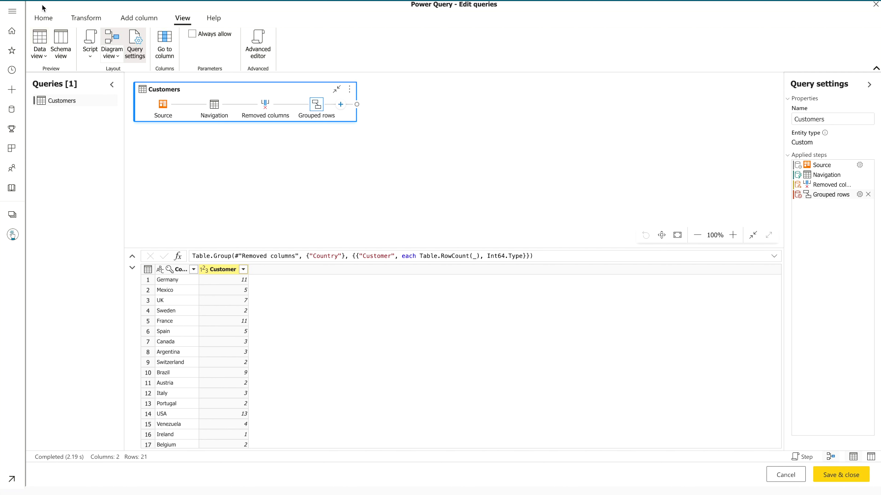
pyautogui.click(45, 18)
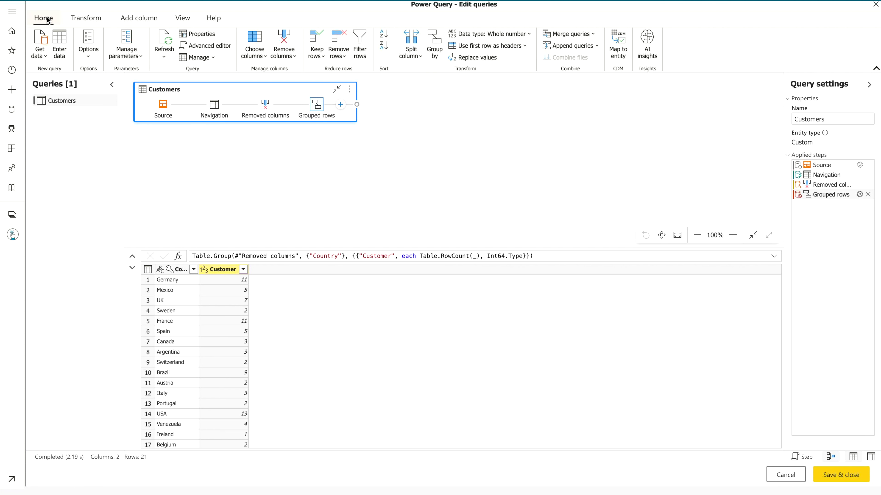
pyautogui.click(45, 57)
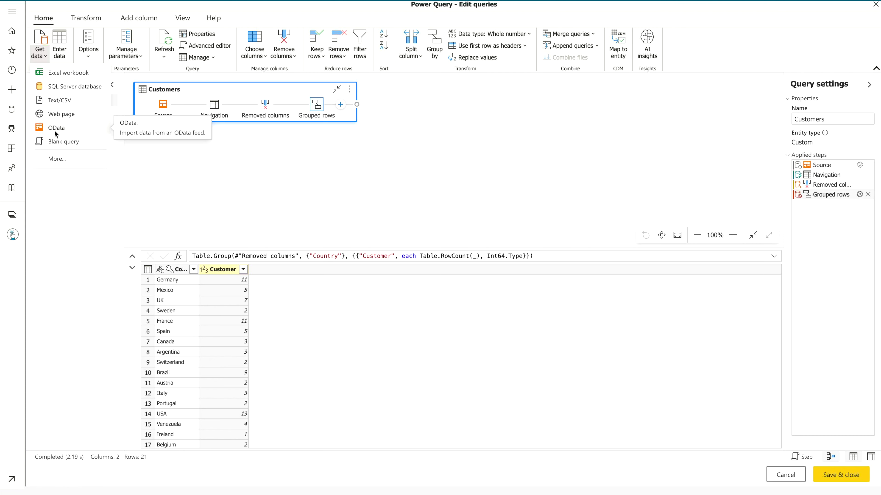
pyautogui.click(54, 159)
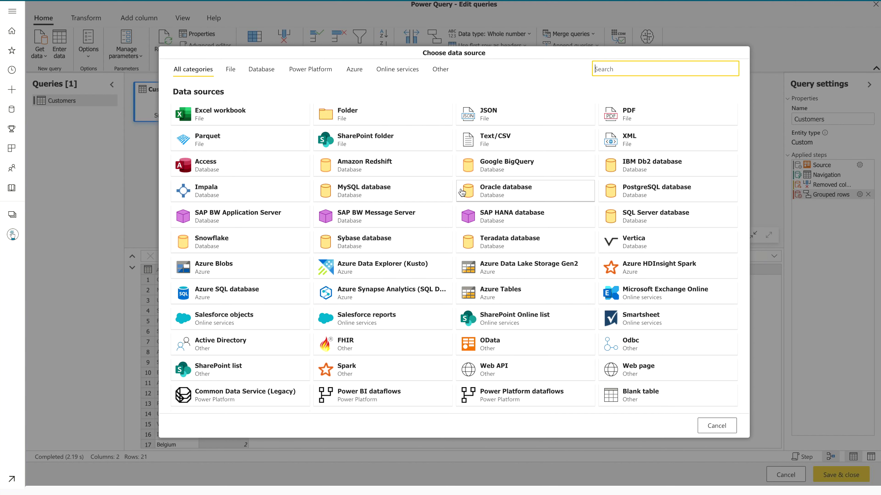
pyautogui.click(499, 343)
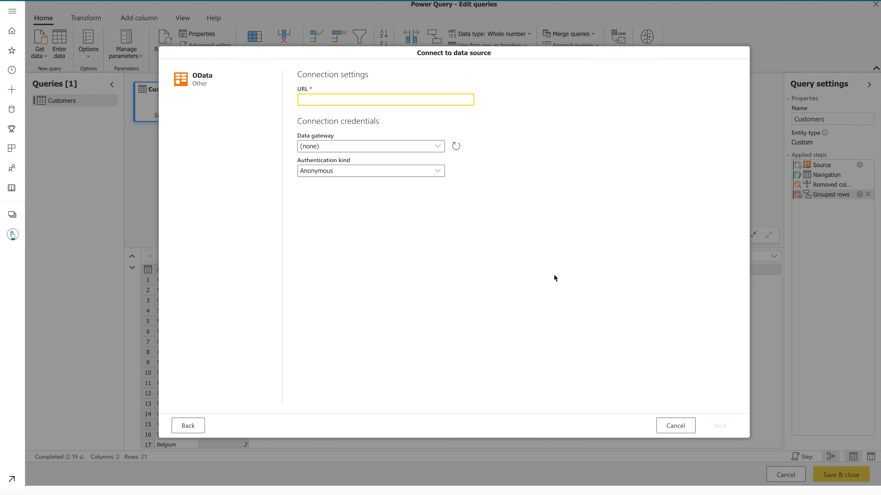
pyautogui.write('https://services.odata.org/V4/Northwind/Northwind.svc/')
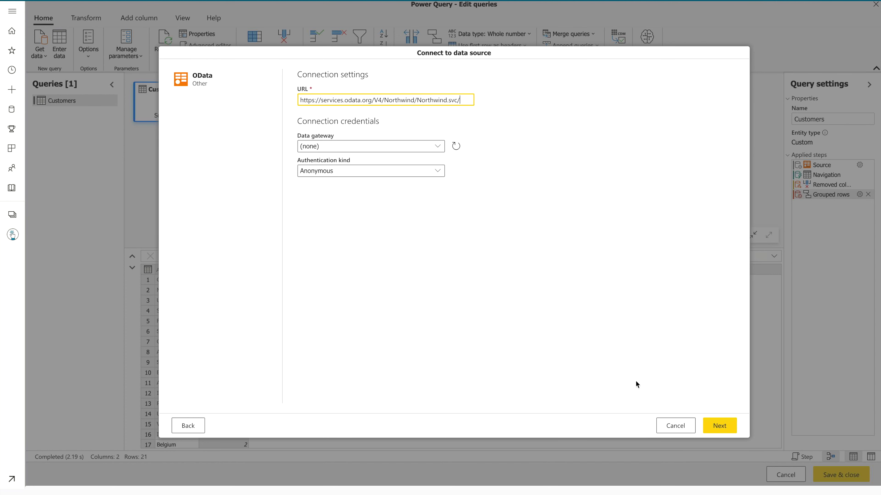
pyautogui.click(720, 427)
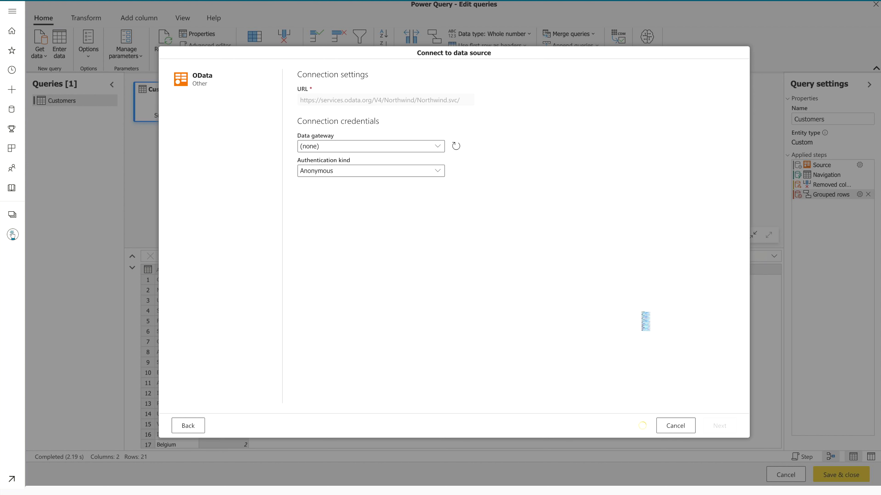
# Choose the Suppliers table from the OData feed and create a query from it.
pyautogui.click(228, 319)
pyautogui.click(217, 307)
pyautogui.scroll(-1, 217, 311)
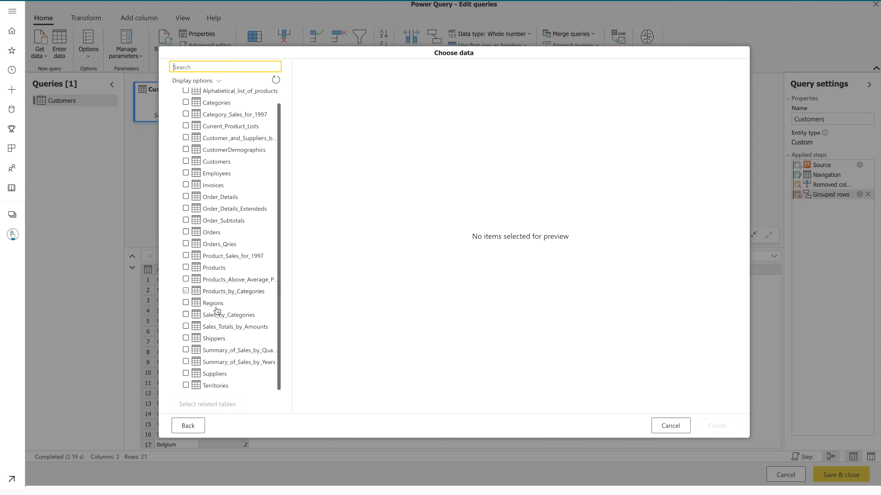
pyautogui.click(185, 373)
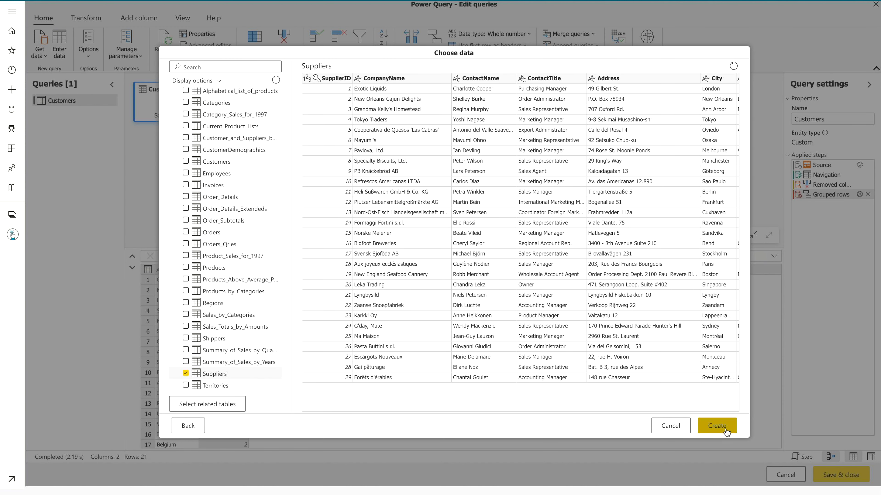
pyautogui.click(726, 424)
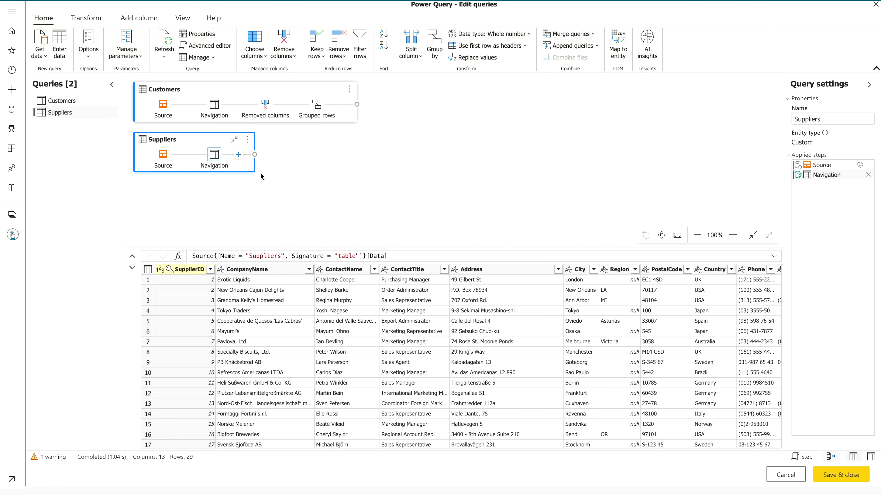
# Add a Group by step to the Suppliers query, grouping by Country with a Count rows column named Suppliers.
pyautogui.click(238, 155)
pyautogui.scroll(-4, 239, 294)
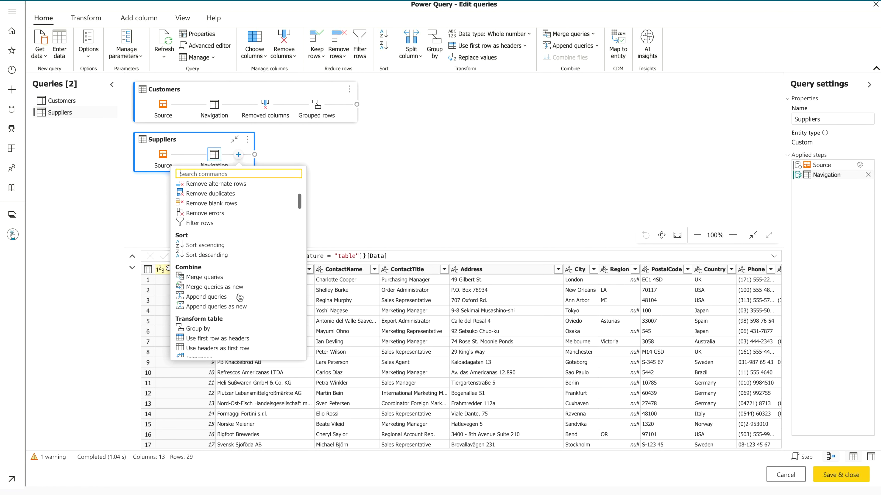
pyautogui.scroll(-4, 239, 296)
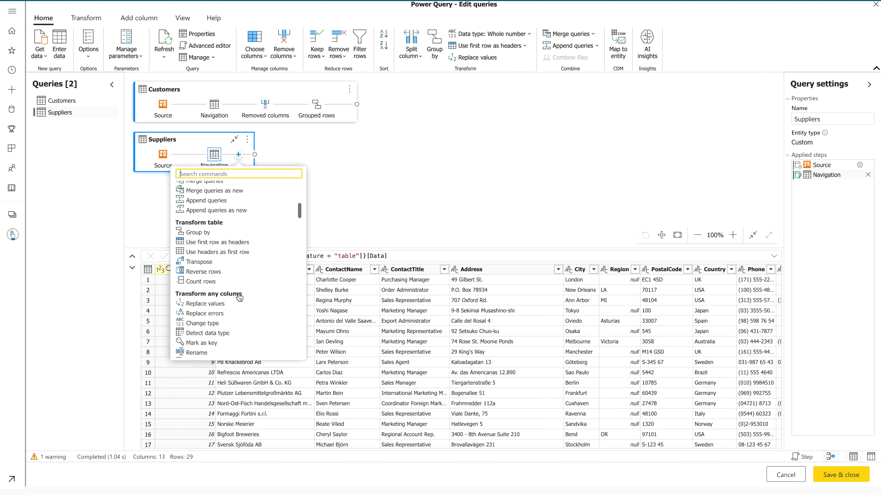
pyautogui.click(198, 232)
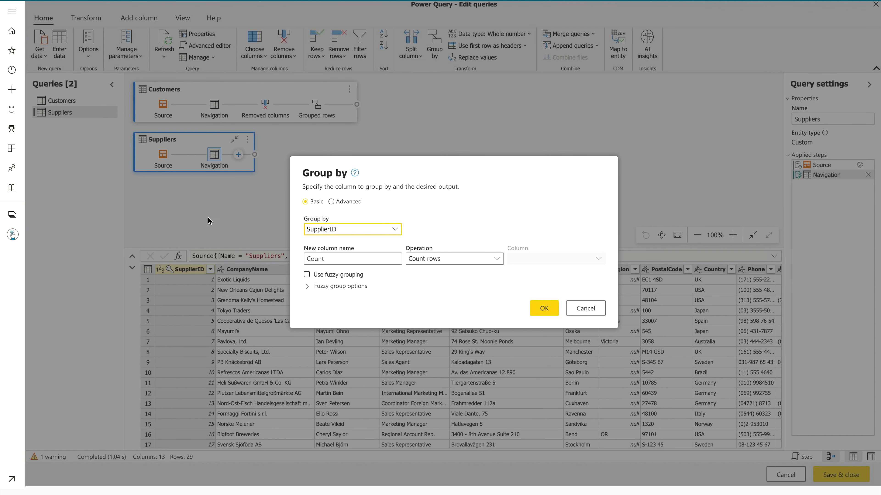
pyautogui.click(392, 231)
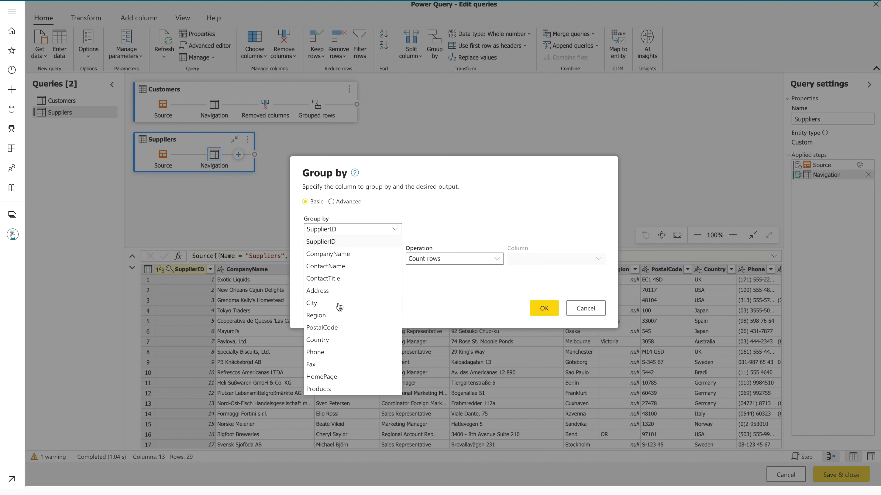
pyautogui.click(317, 340)
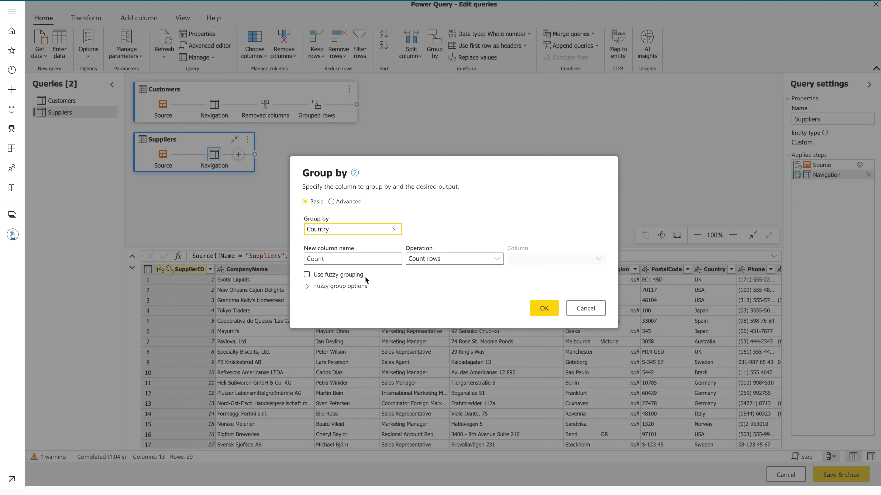
pyautogui.moveTo(395, 259); pyautogui.dragTo(240, 261)
pyautogui.write('Suppliers')
pyautogui.click(544, 310)
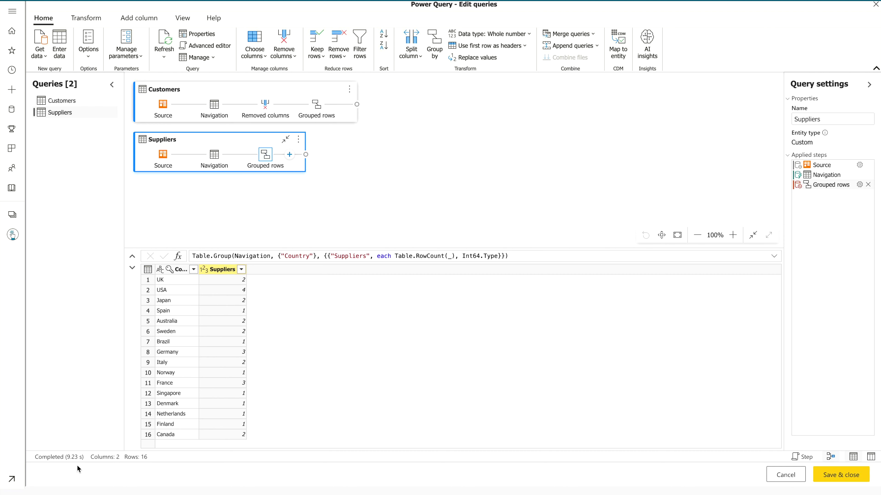
# Create a reference to the Customers query in the diagram and rename the new query Country Analysis.
pyautogui.click(834, 175)
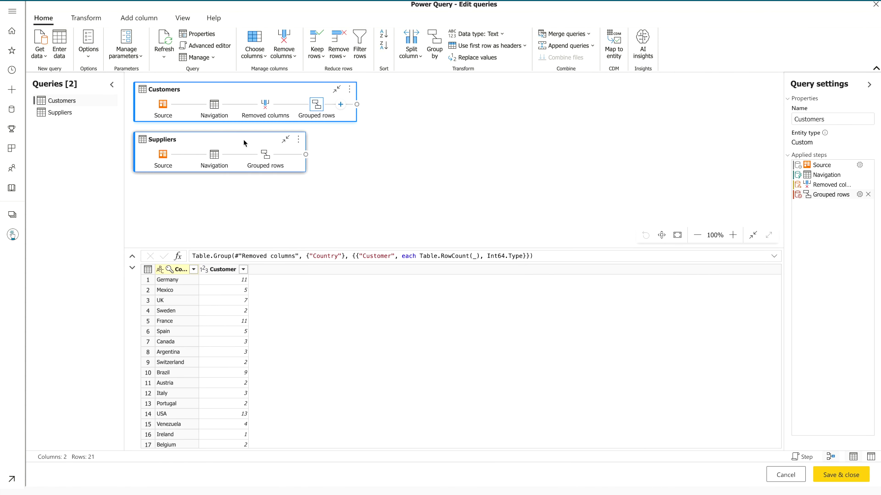
pyautogui.click(245, 144)
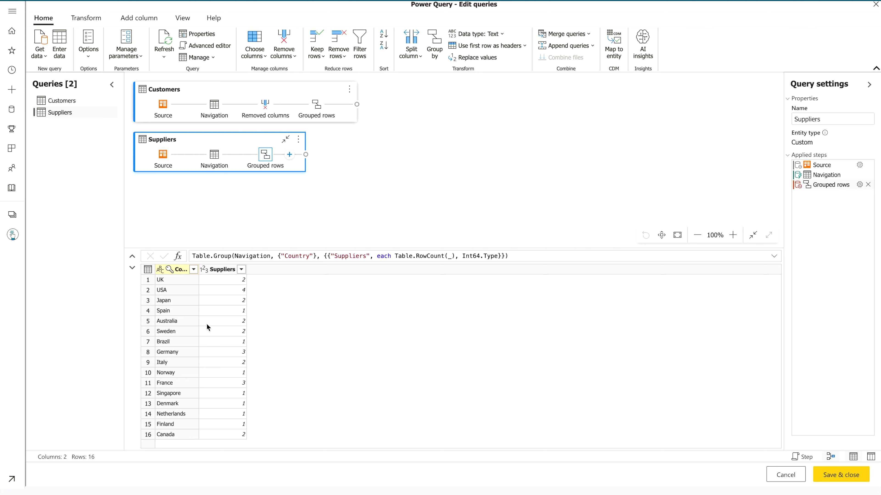
pyautogui.click(292, 84)
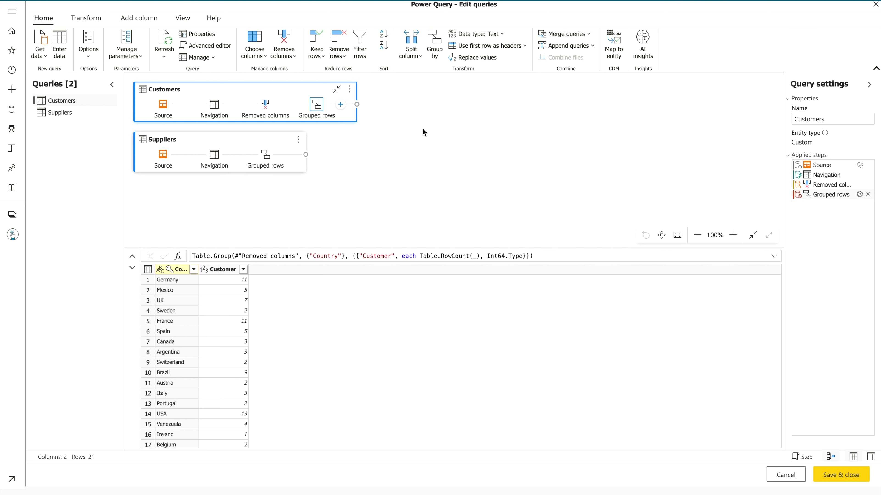
pyautogui.click(350, 90)
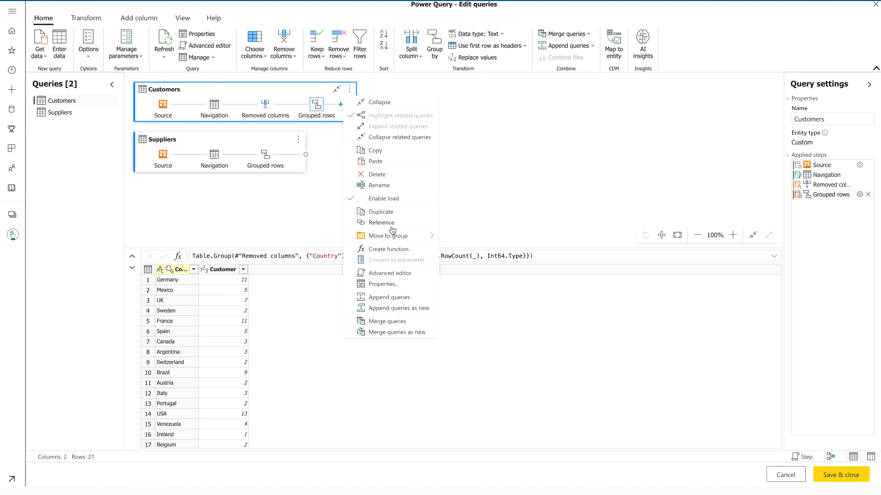
pyautogui.click(391, 224)
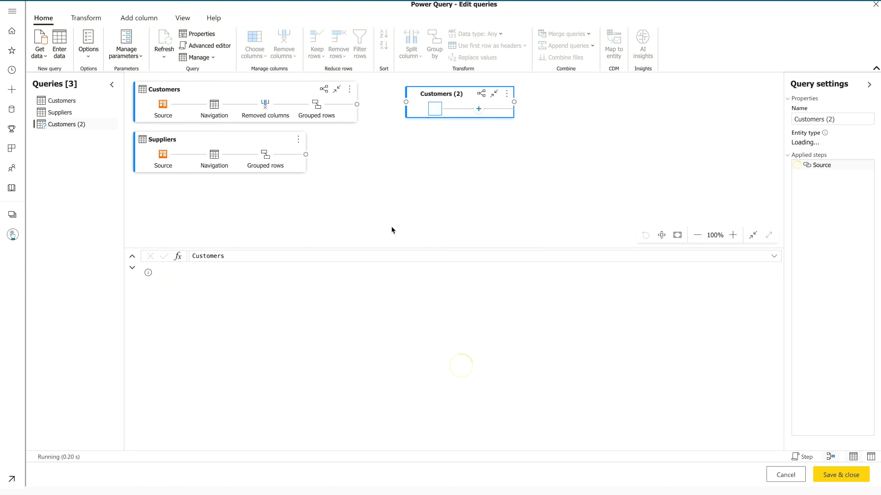
pyautogui.doubleClick(449, 89)
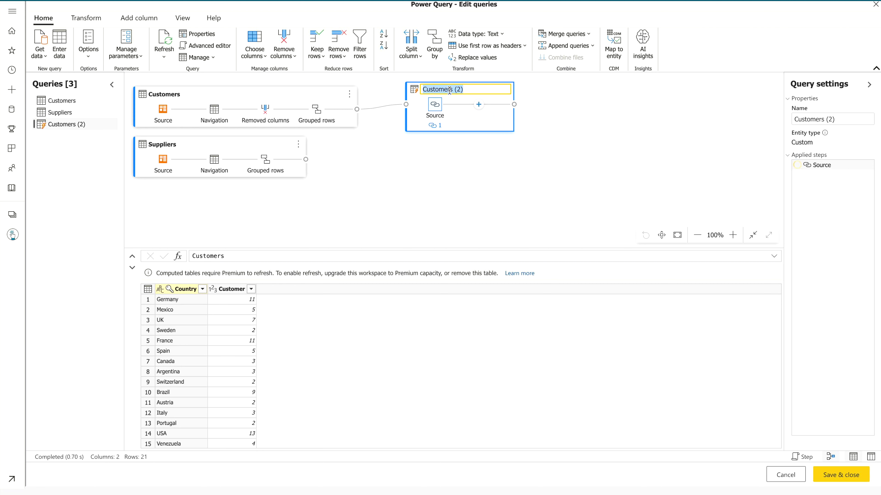
pyautogui.write('Country Analysis')
pyautogui.press('Return')
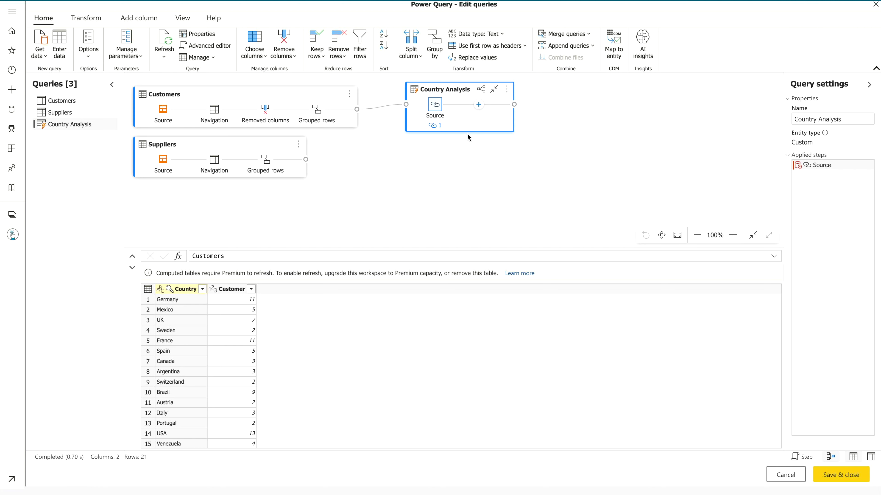
# Review the Country Analysis query's properties and the commands available for it in the diagram.
pyautogui.click(506, 91)
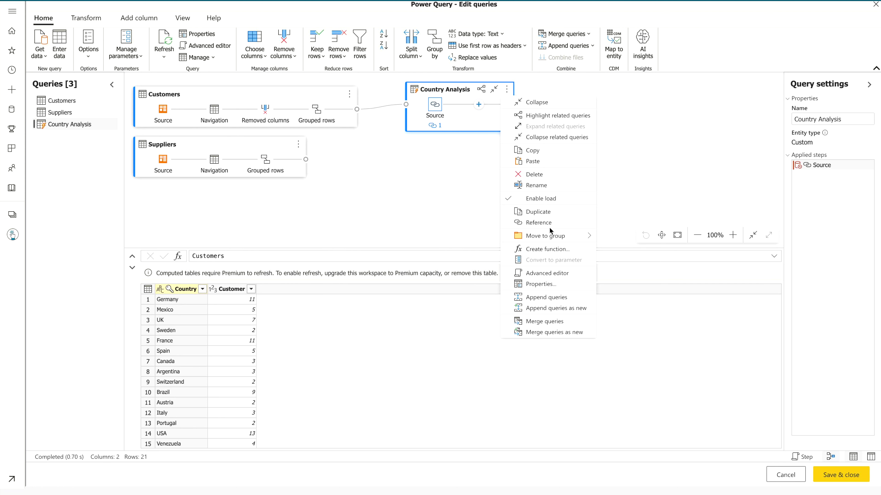
pyautogui.click(555, 287)
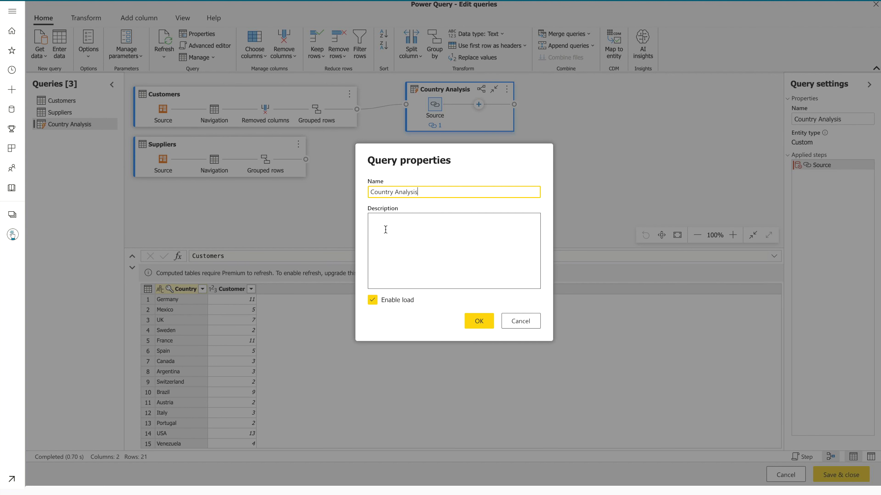
pyautogui.click(522, 327)
pyautogui.click(507, 91)
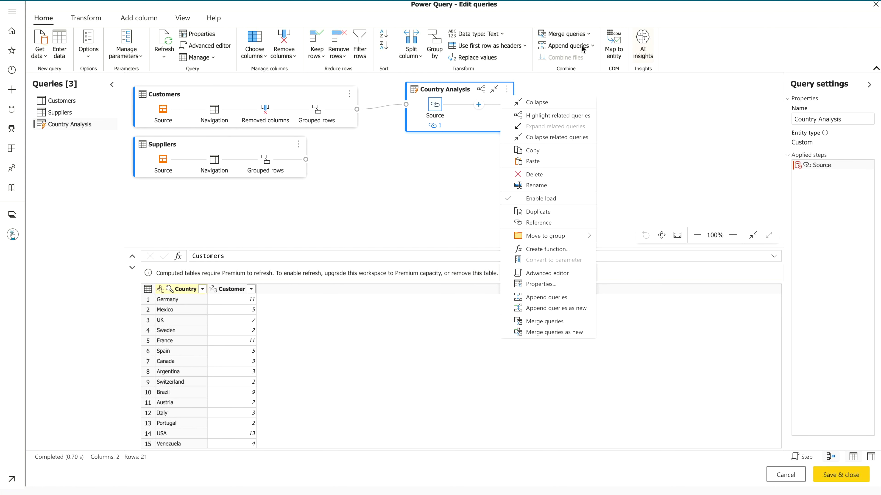
pyautogui.click(623, 187)
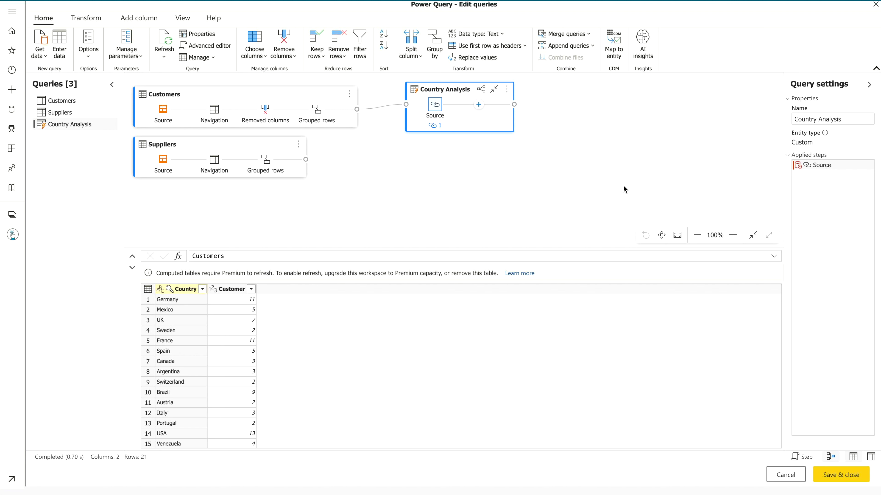
pyautogui.click(507, 89)
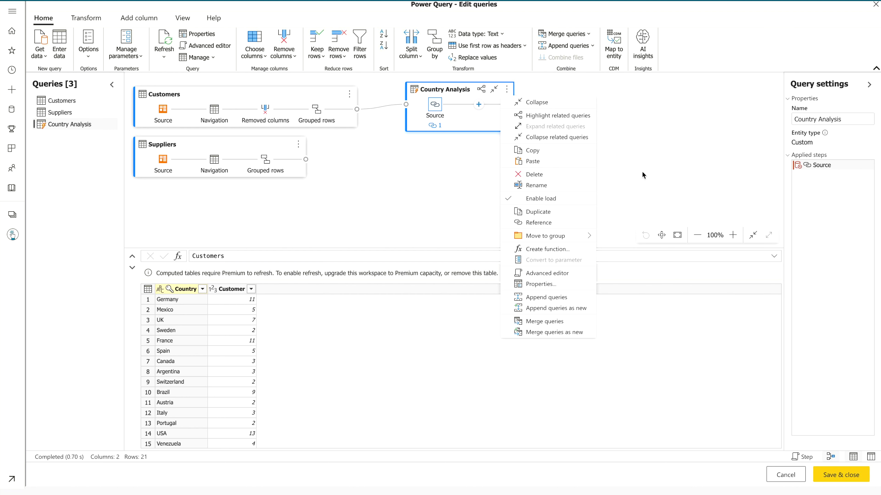
pyautogui.click(482, 131)
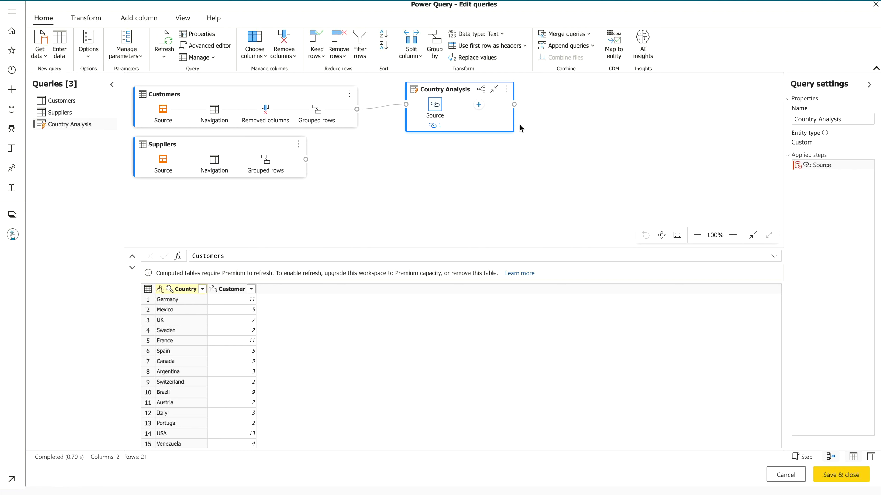
# Merge the Country Analysis query with Suppliers using an Inner join on the Country columns.
pyautogui.click(584, 35)
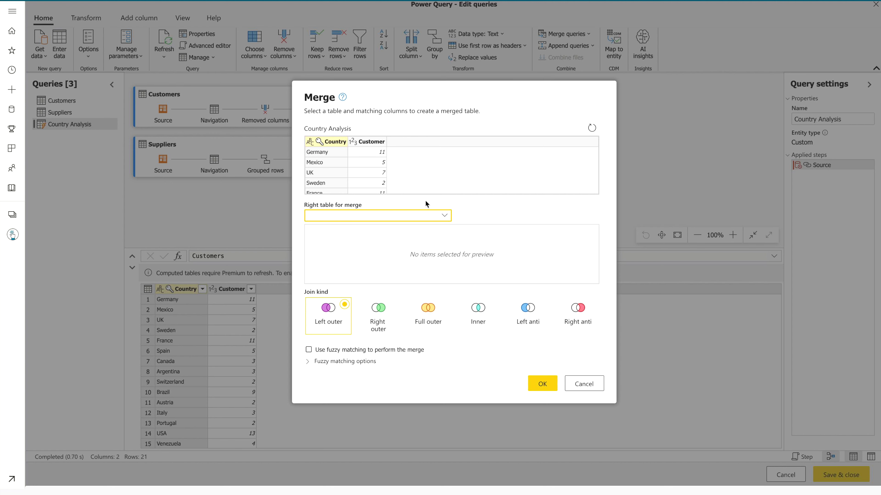
pyautogui.click(439, 218)
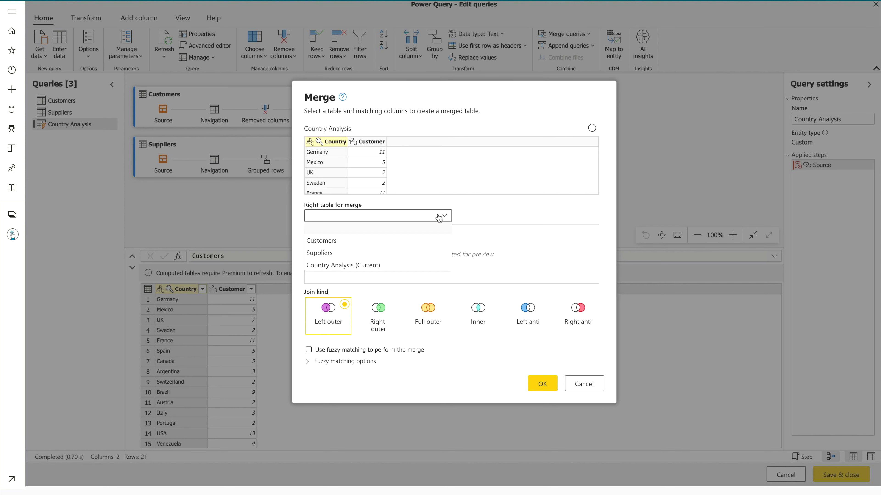
pyautogui.click(354, 253)
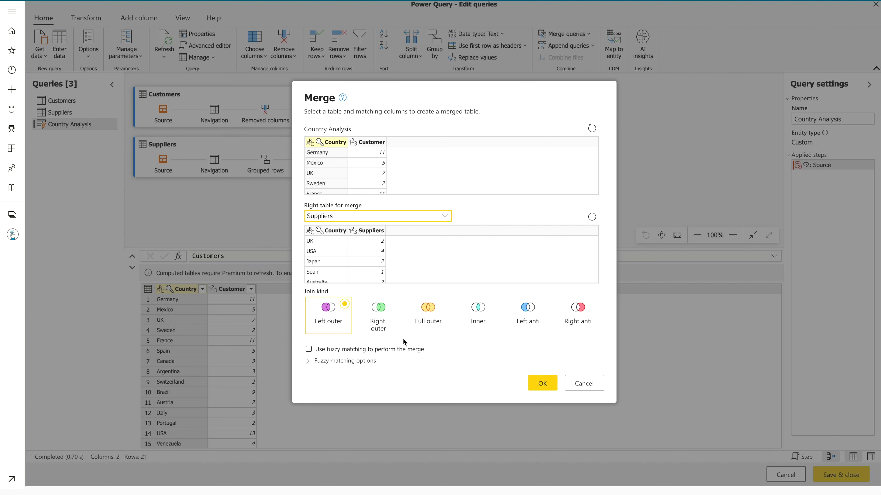
pyautogui.click(485, 326)
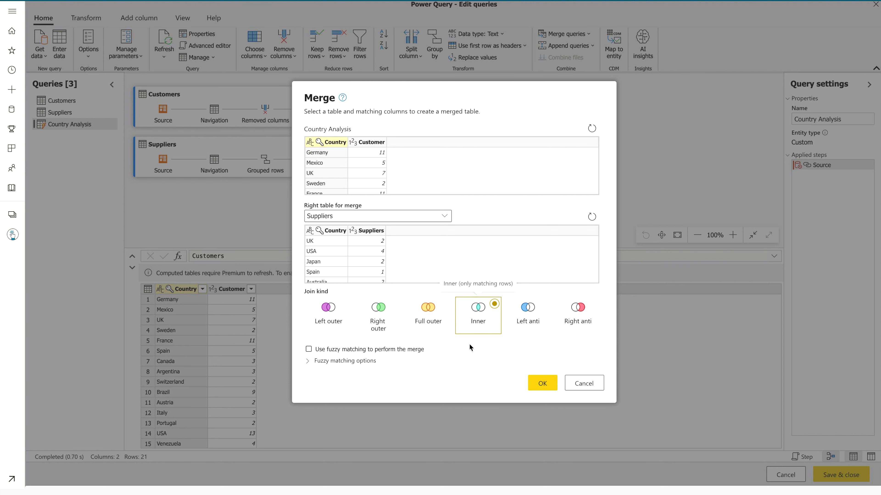
pyautogui.click(553, 387)
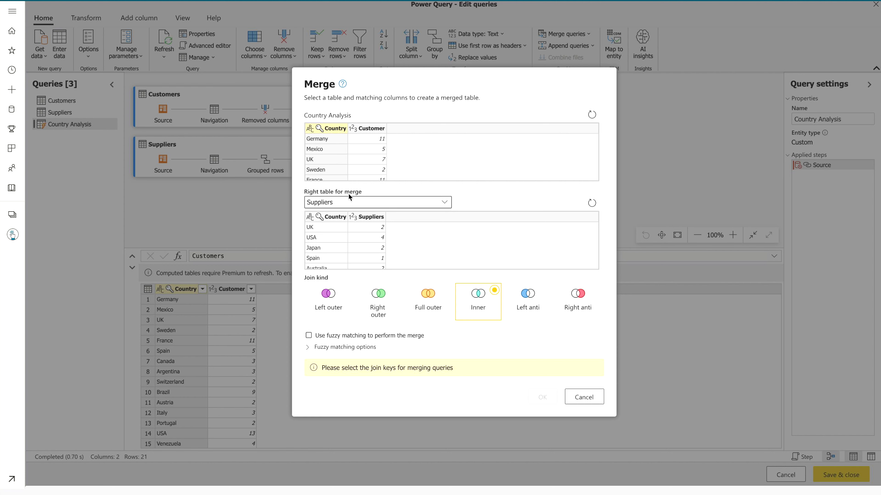
pyautogui.click(331, 216)
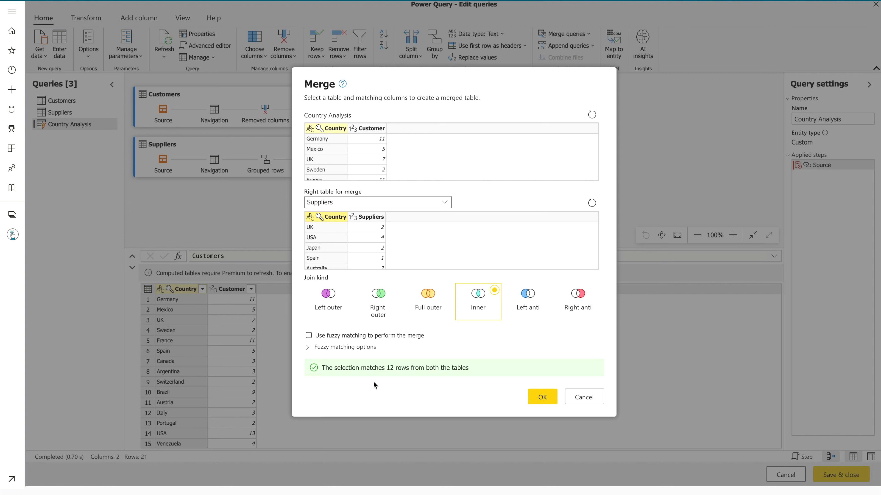
pyautogui.click(542, 396)
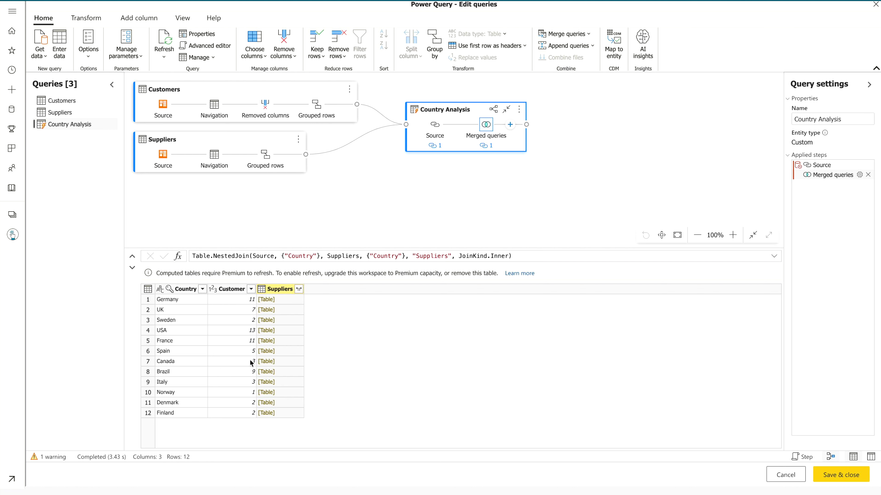
# Expand the merged Suppliers table column to include only its Suppliers field, leaving out Country and keeping the original column name prefix.
pyautogui.click(298, 289)
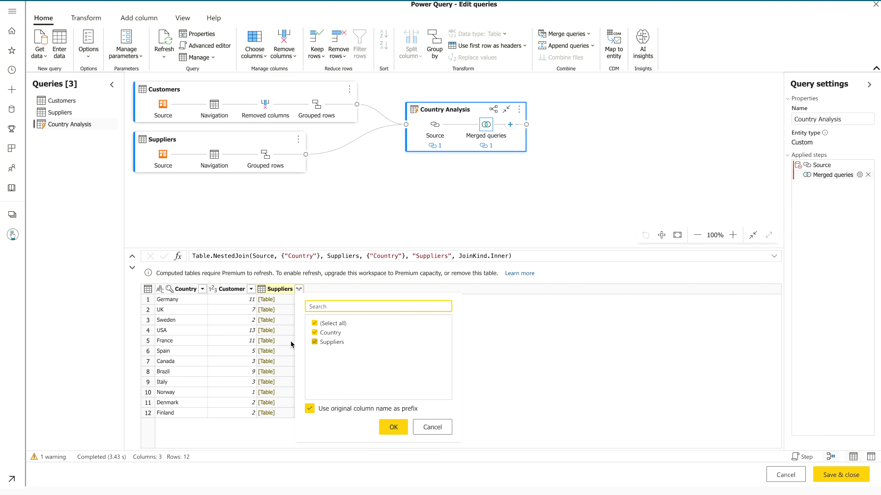
pyautogui.click(315, 333)
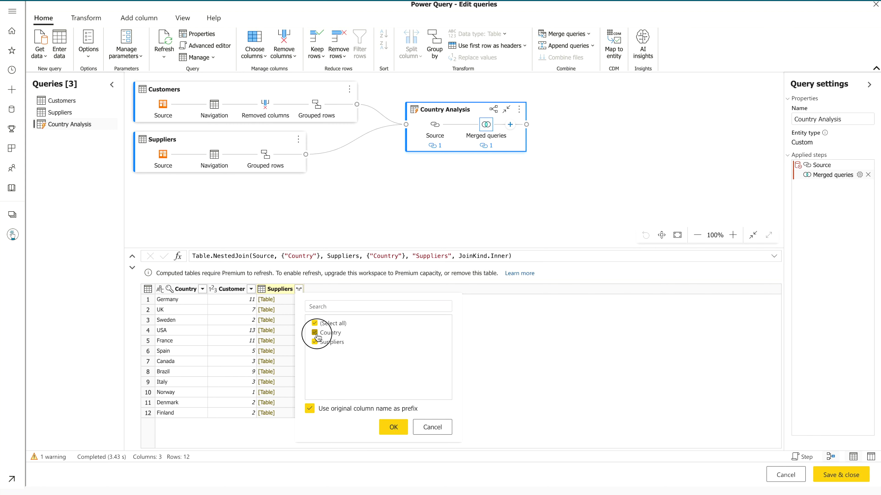
pyautogui.click(393, 427)
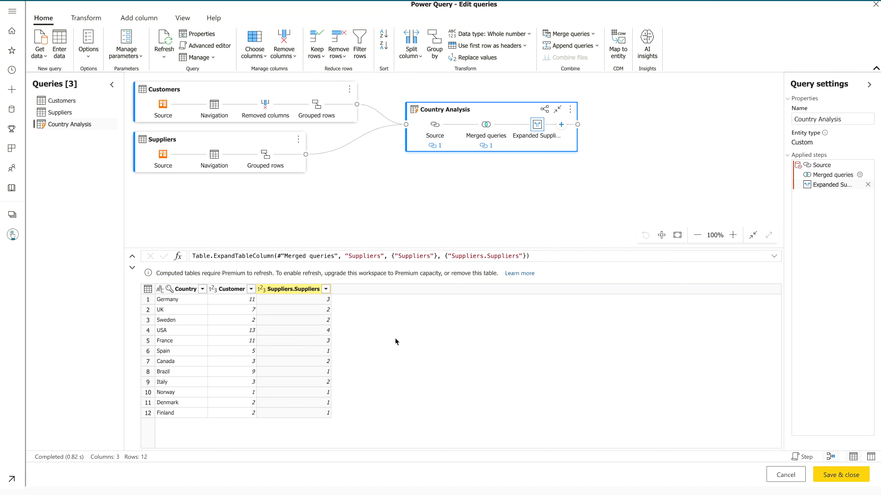
# Rename the expanded Suppliers.Suppliers column to Suppliers.
pyautogui.click(134, 19)
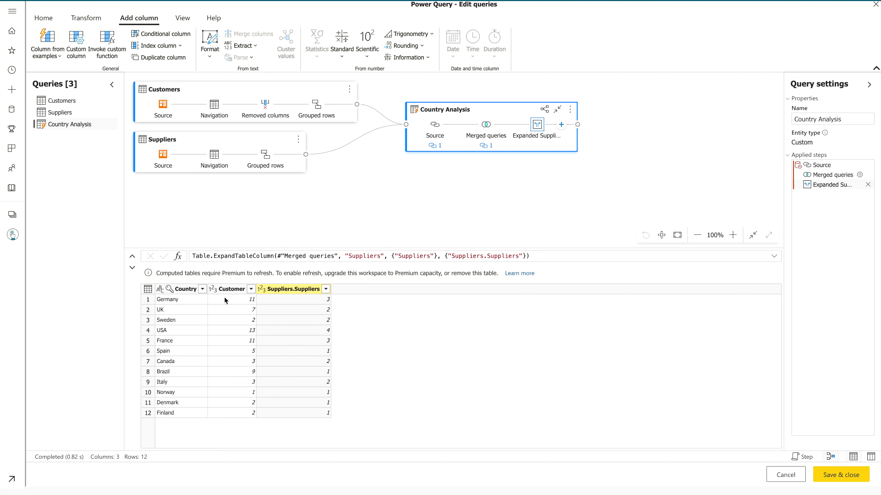
pyautogui.click(238, 289)
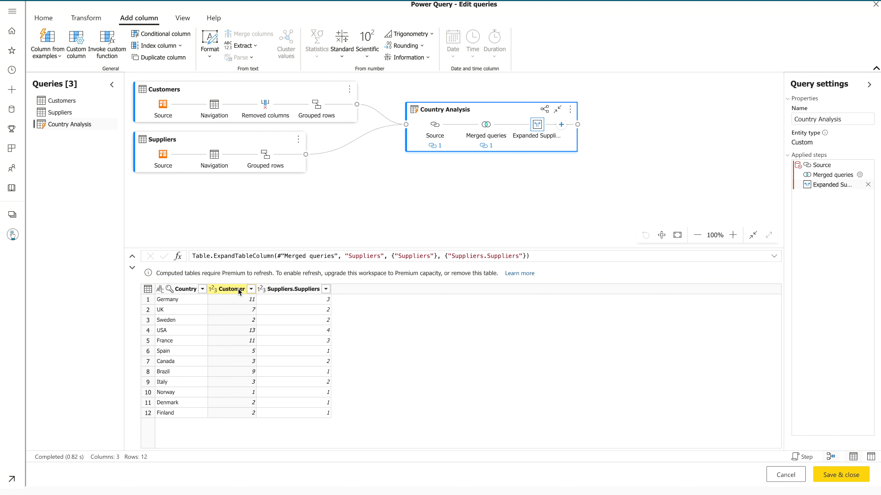
pyautogui.doubleClick(294, 289)
pyautogui.write('Suppliers')
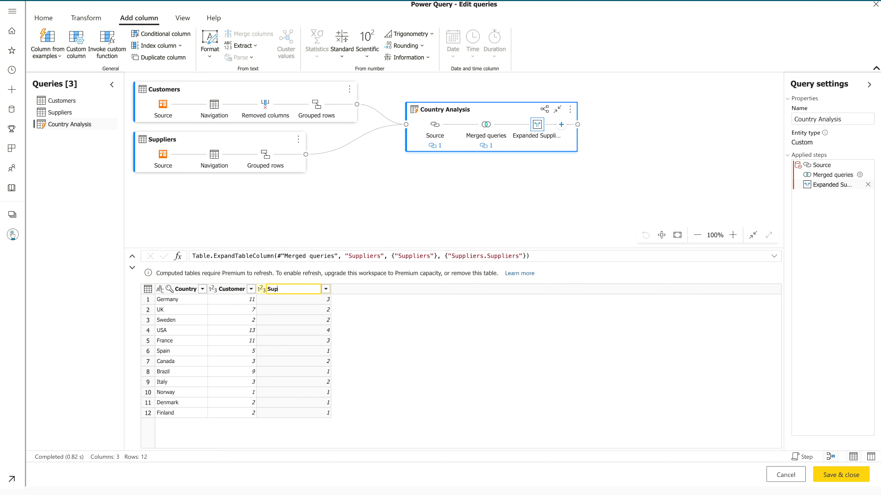
pyautogui.press('Return')
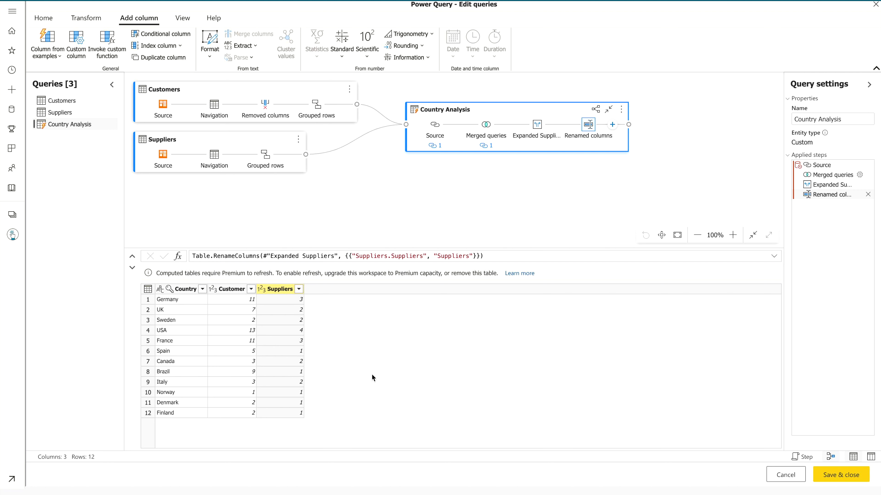
# Add an integer-division column that divides Customer by Suppliers and rename it Ratio.
pyautogui.click(236, 294)
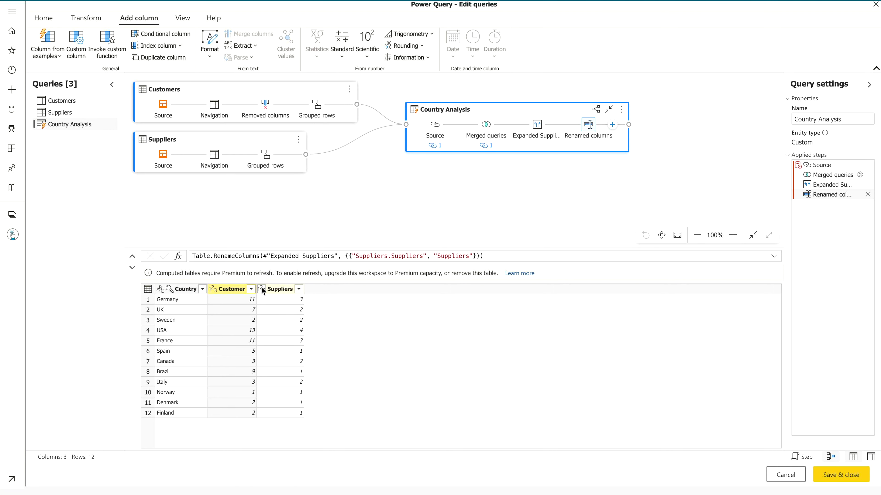
pyautogui.keyDown('ctrl'); pyautogui.click(278, 294); pyautogui.keyUp('ctrl')
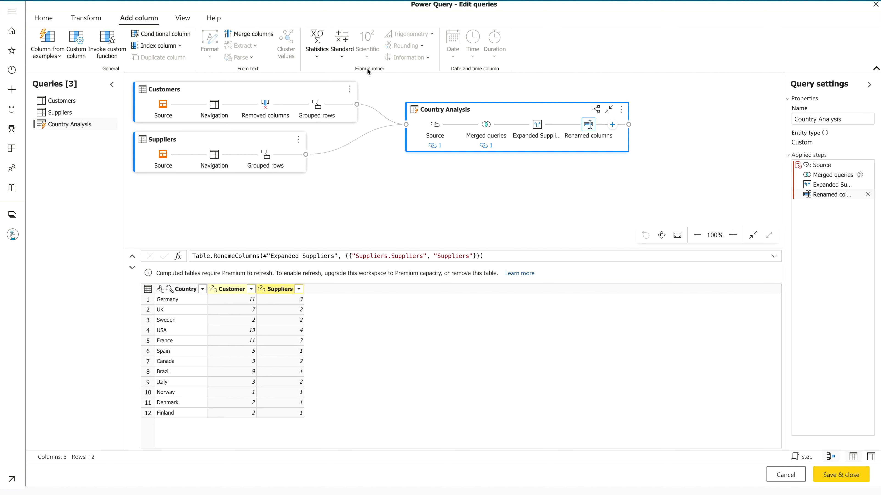
pyautogui.click(348, 61)
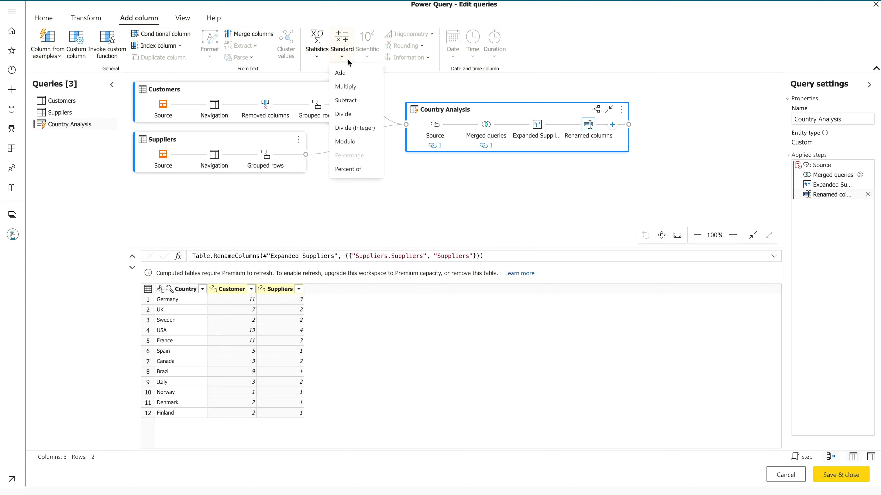
pyautogui.click(356, 129)
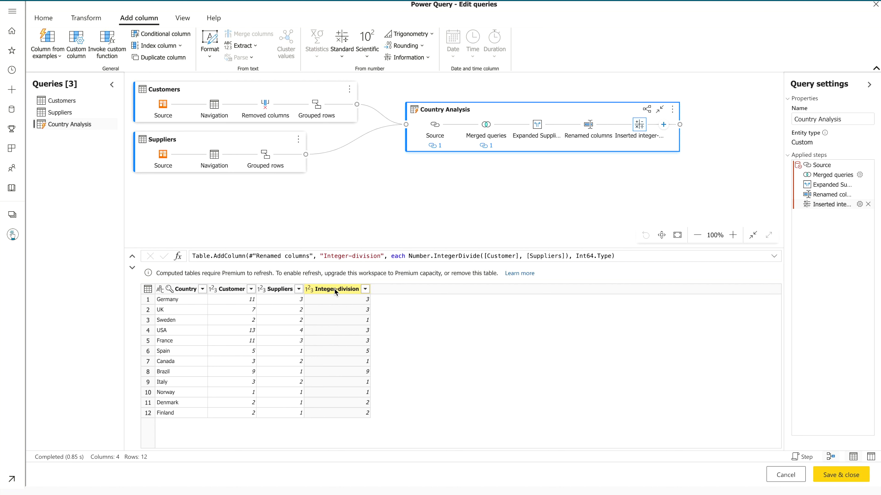
pyautogui.doubleClick(332, 291)
pyautogui.write('Ratio')
pyautogui.press('Return')
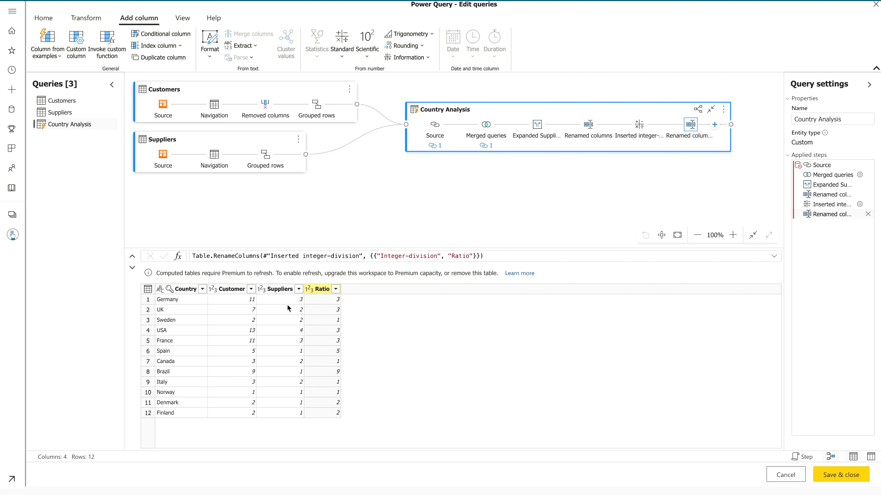
# Try the integer division with Suppliers divided by Customer and delete that applied step.
pyautogui.click(281, 289)
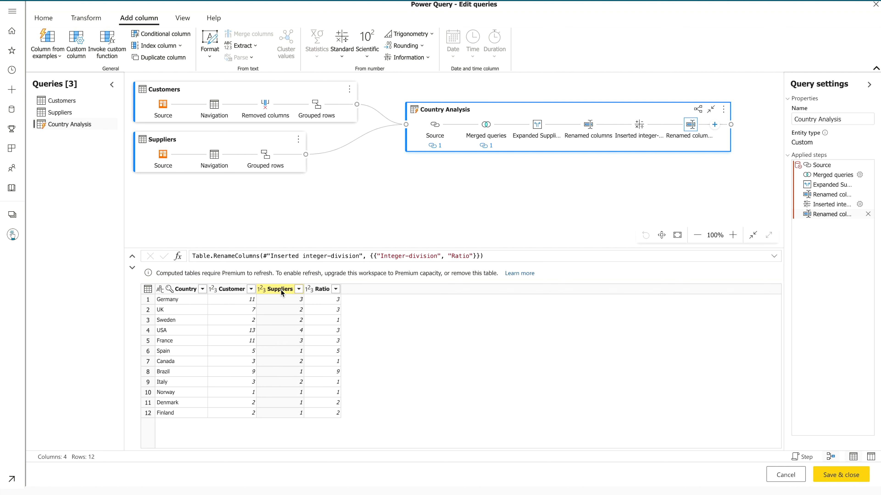
pyautogui.keyDown('ctrl'); pyautogui.click(232, 289); pyautogui.keyUp('ctrl')
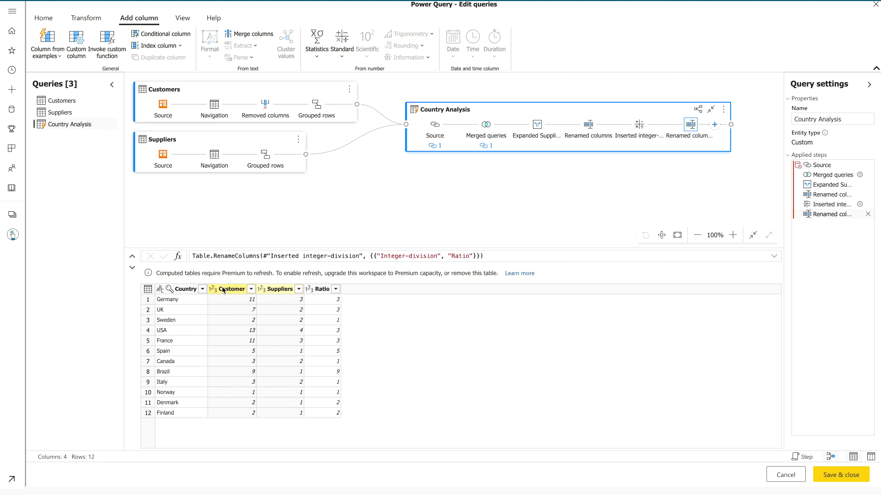
pyautogui.click(342, 55)
pyautogui.click(356, 136)
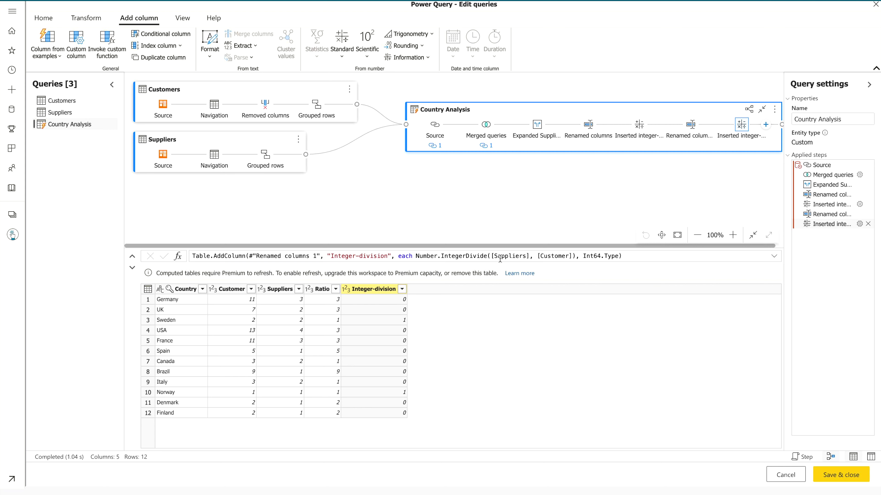
pyautogui.rightClick(367, 288)
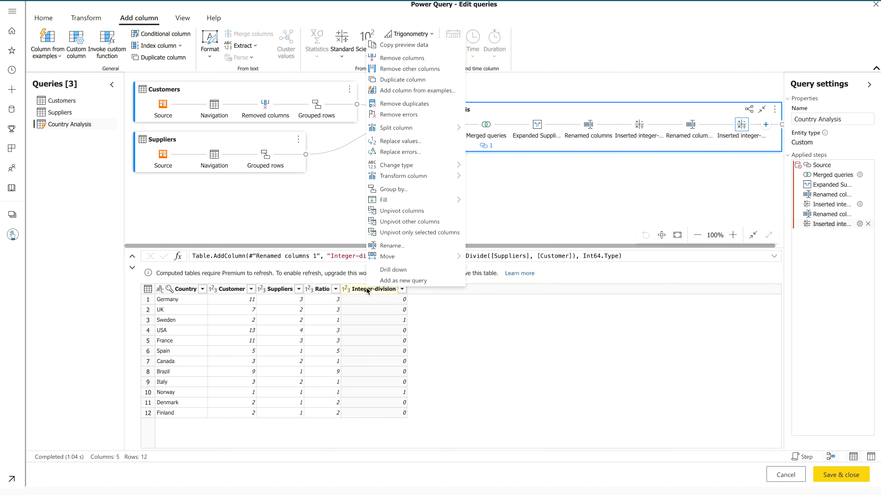
pyautogui.click(569, 338)
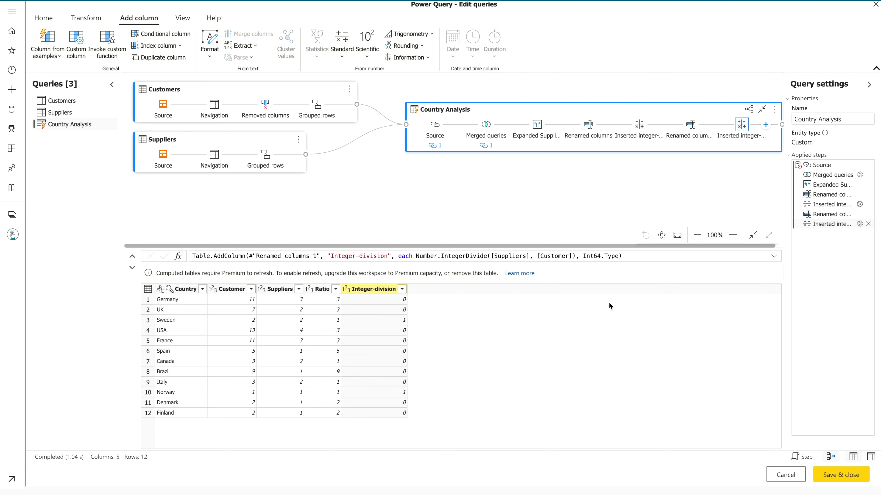
pyautogui.click(867, 225)
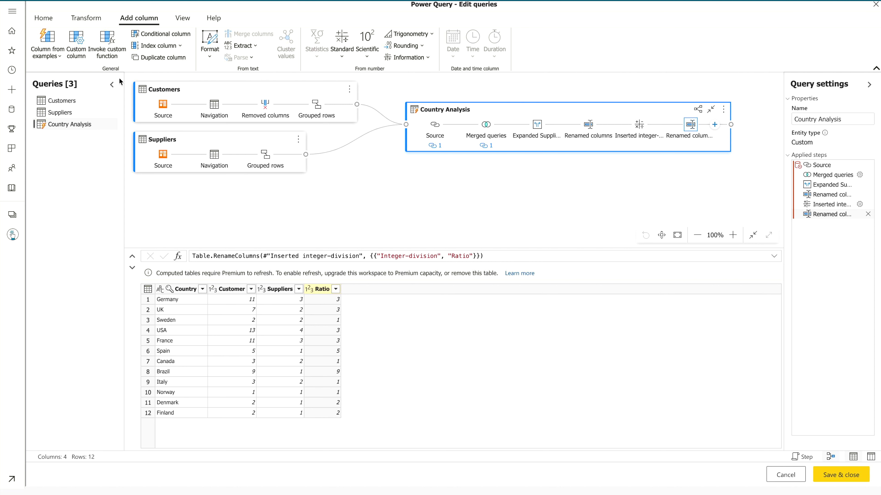
# Review the available data sources, including the Other category, and the applied steps of the Customers and Country Analysis queries.
pyautogui.click(52, 21)
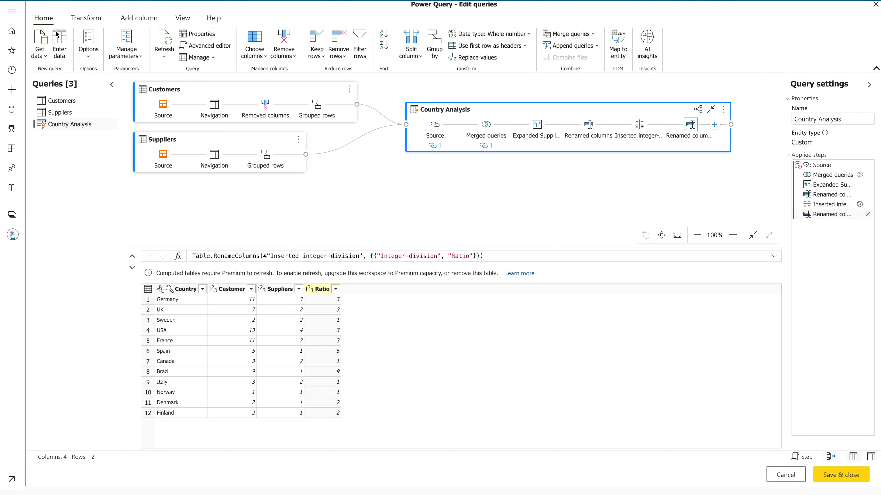
pyautogui.click(45, 55)
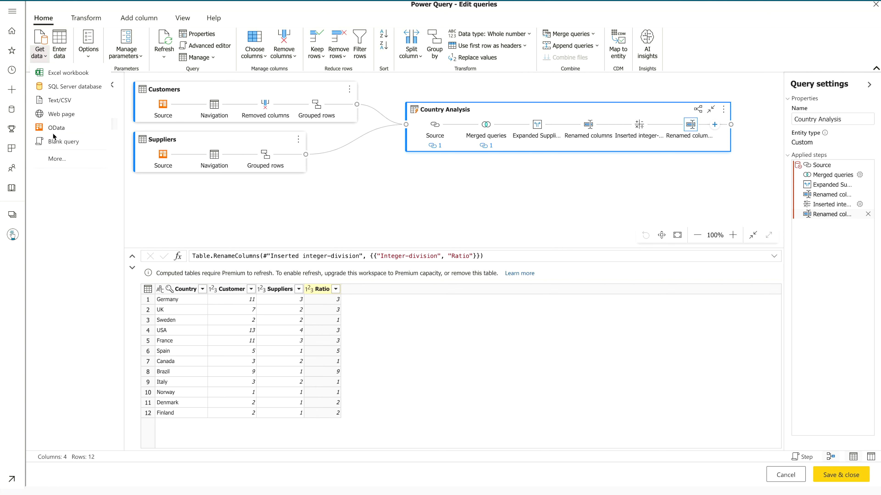
pyautogui.click(52, 159)
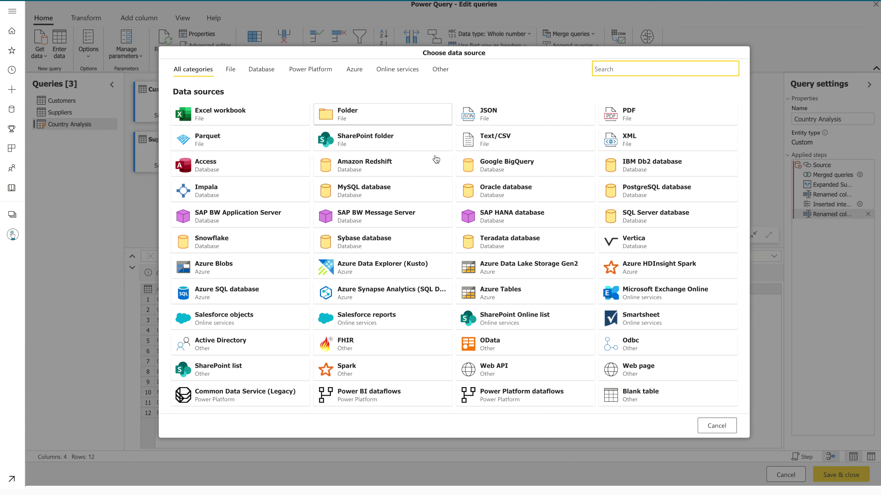
pyautogui.click(438, 71)
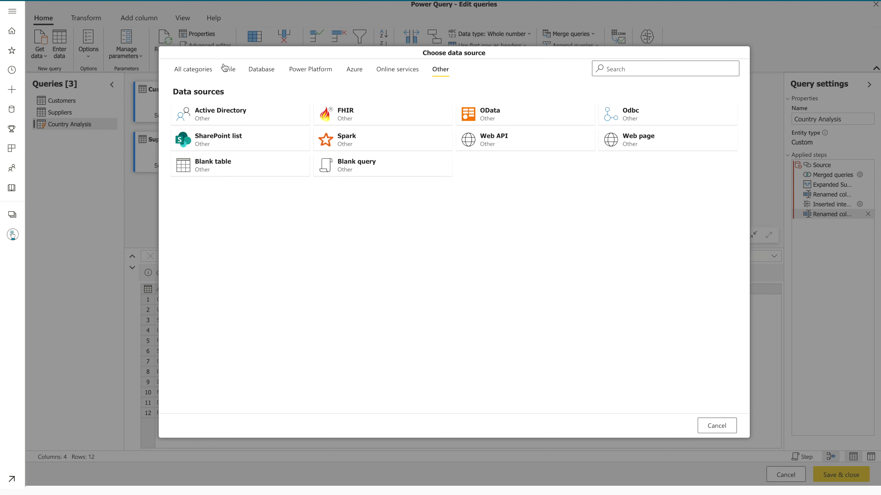
pyautogui.click(198, 71)
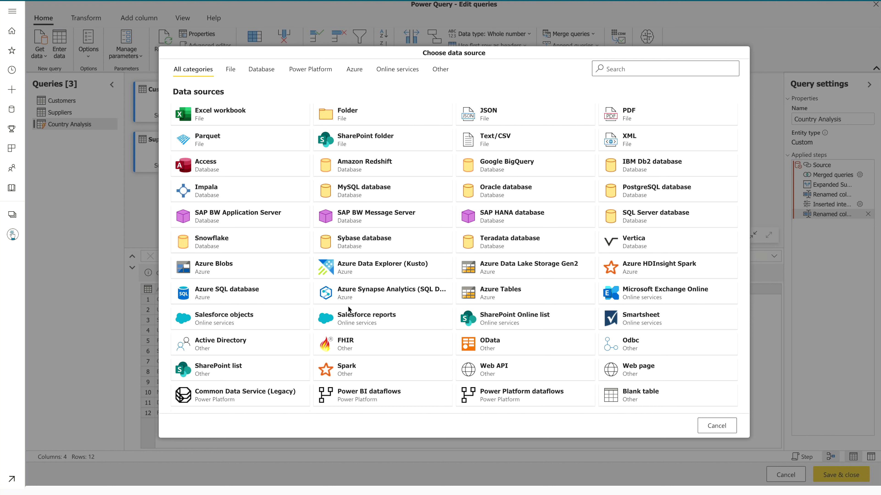
pyautogui.click(717, 426)
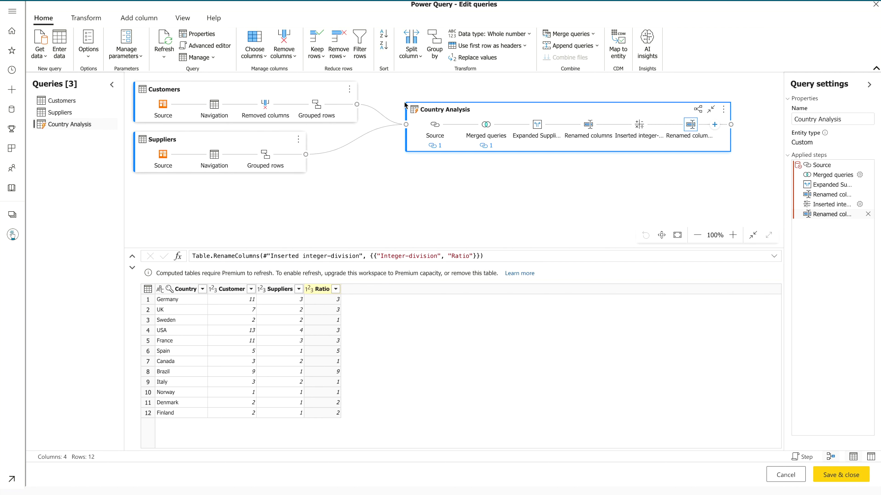
pyautogui.click(455, 119)
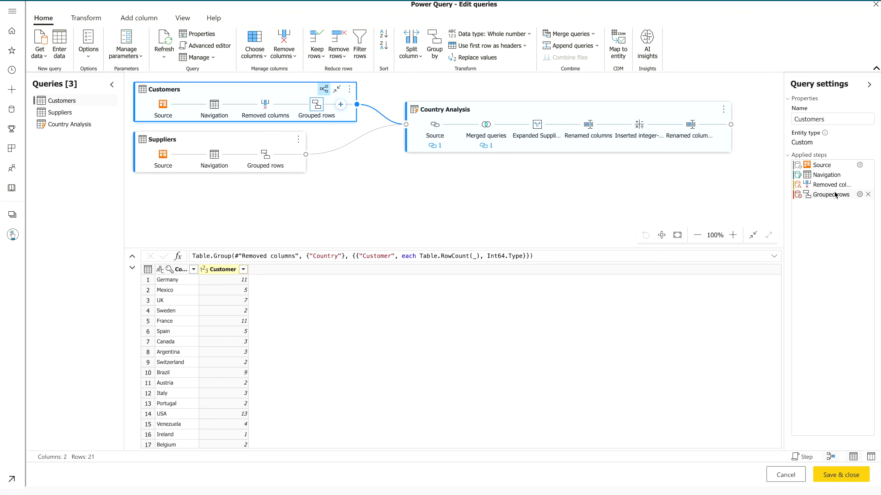
pyautogui.click(716, 145)
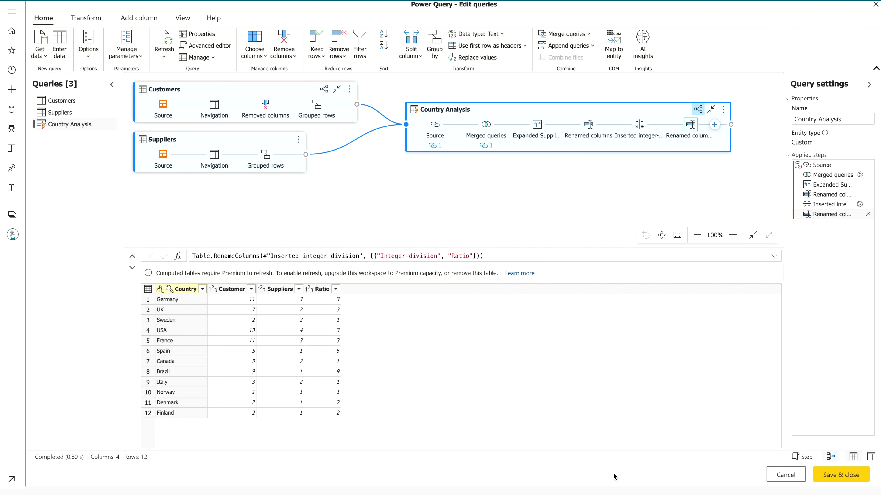
# Close the query editor with its changes kept and save the dataflow under the name Country Analysis.
pyautogui.click(853, 480)
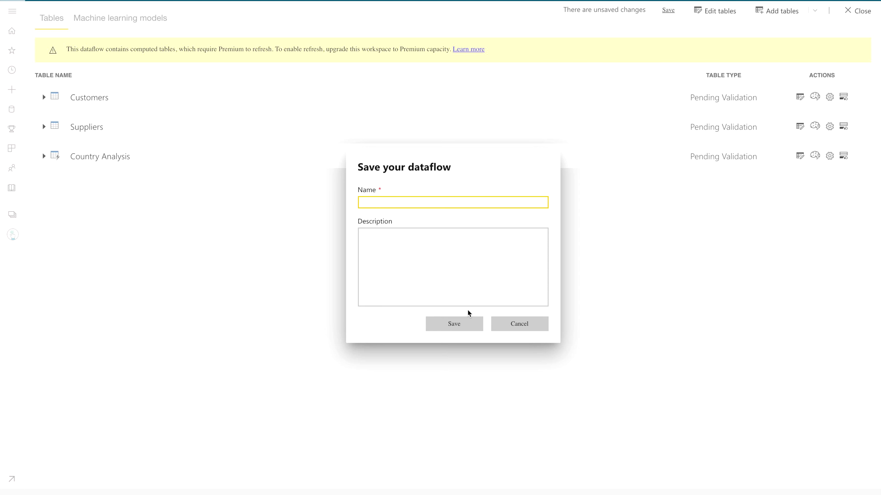
pyautogui.write('Country Analysis')
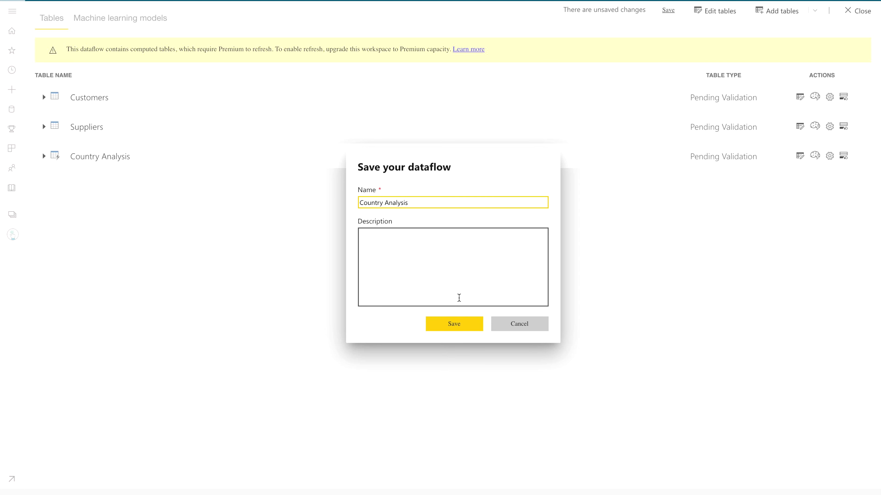
pyautogui.click(453, 325)
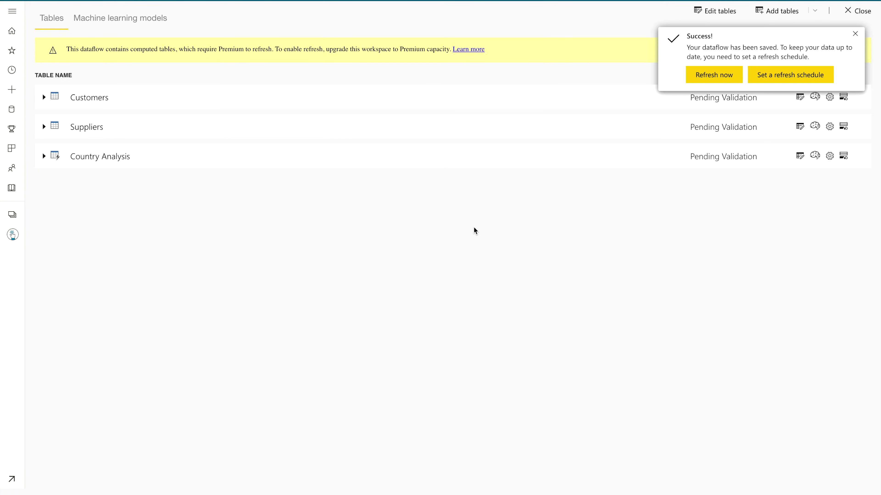